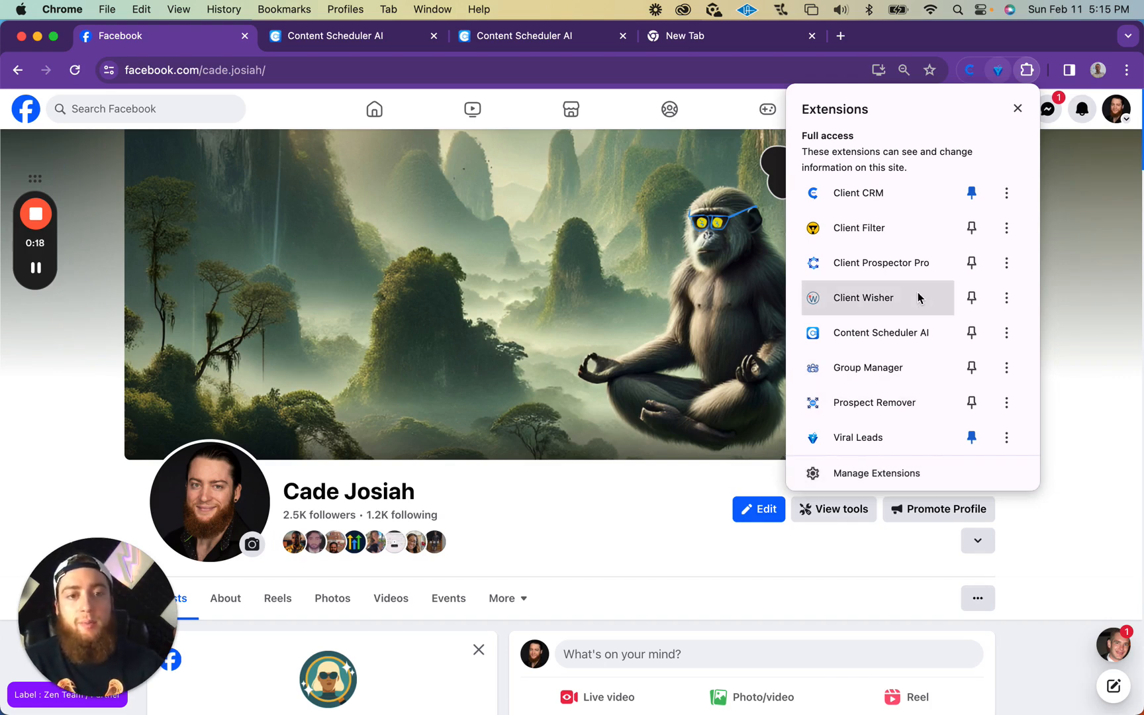
Step: Pin the Content Scheduler AI extension to the browser toolbar and launch it
click(972, 333)
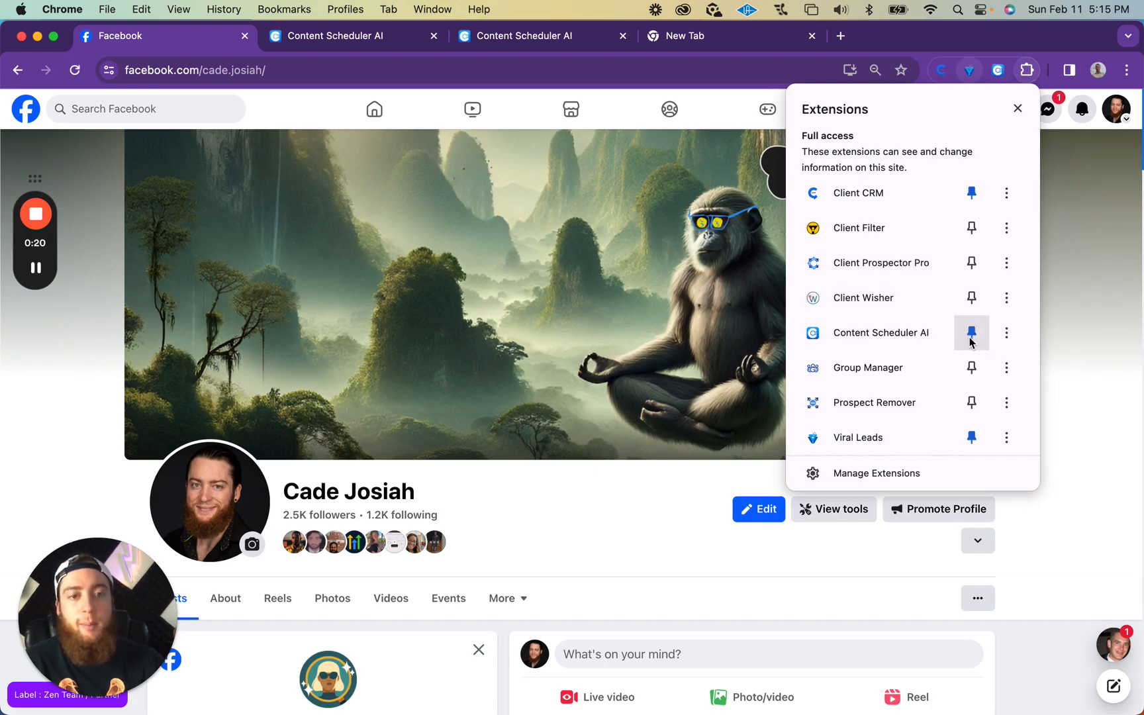
click(1004, 58)
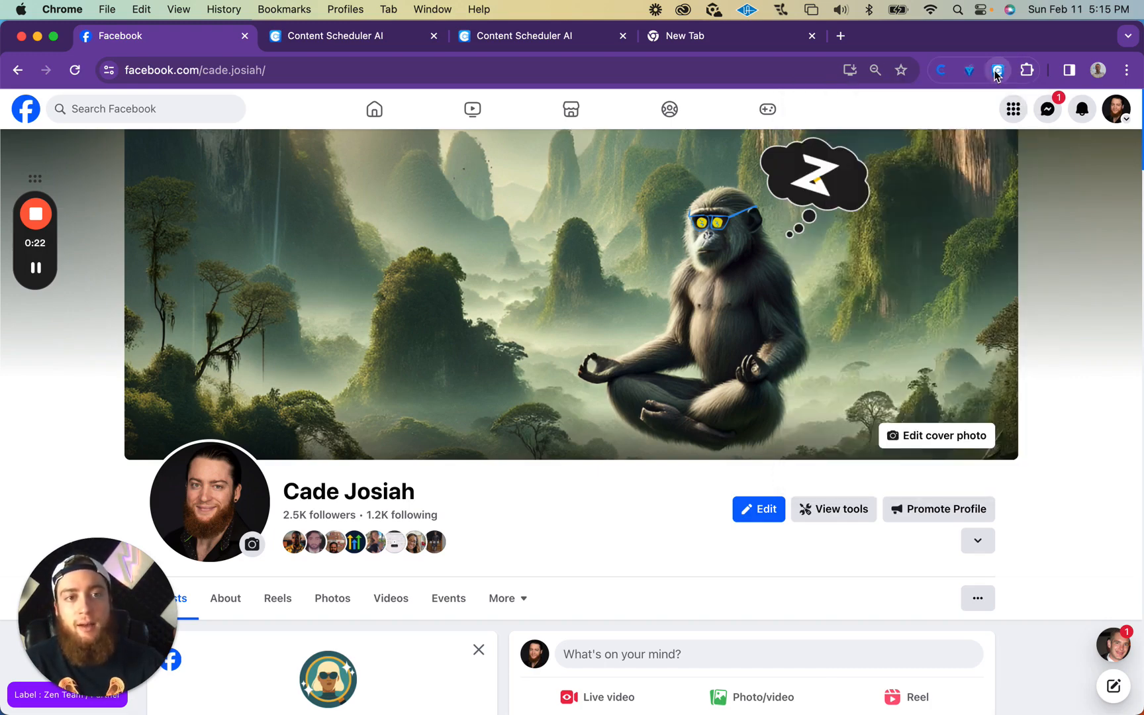
click(997, 72)
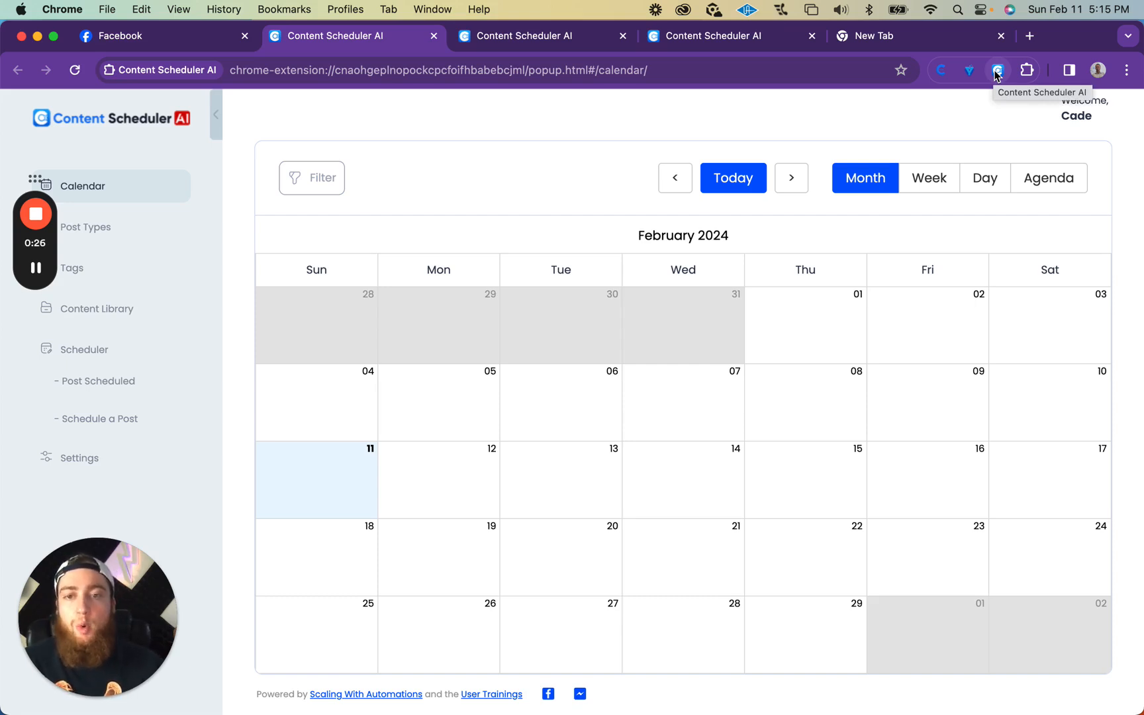
drag(36, 245, 245, 139)
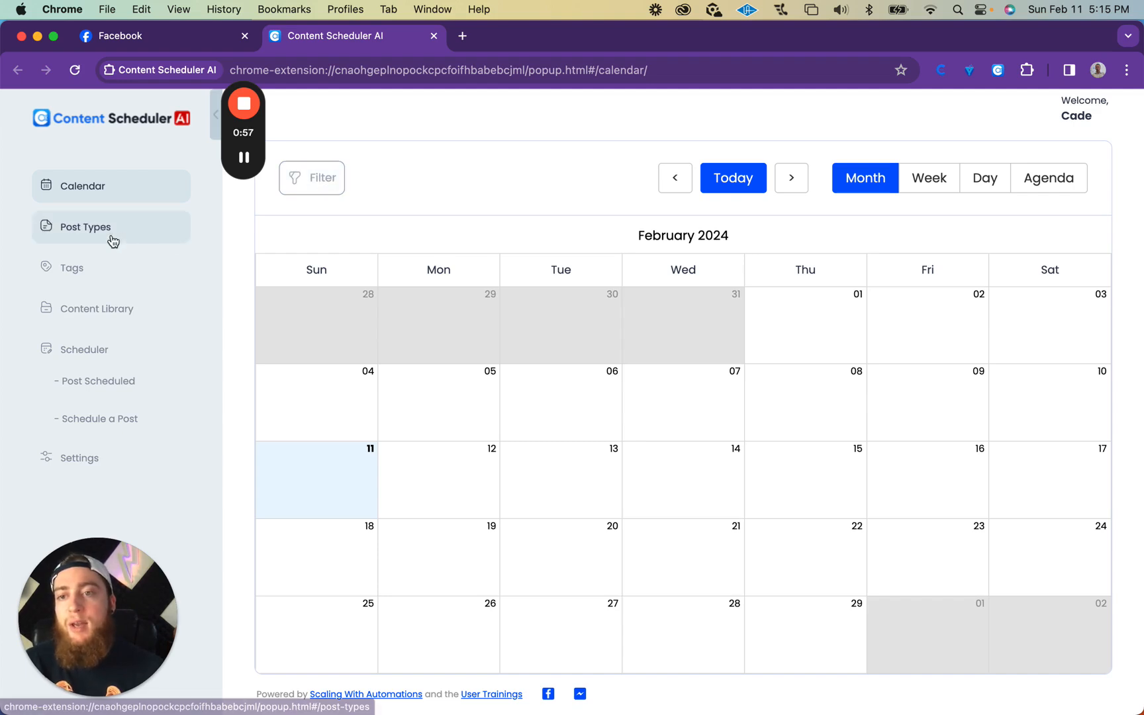
Step: Create a new post type named "Inspirational Quote"
click(84, 239)
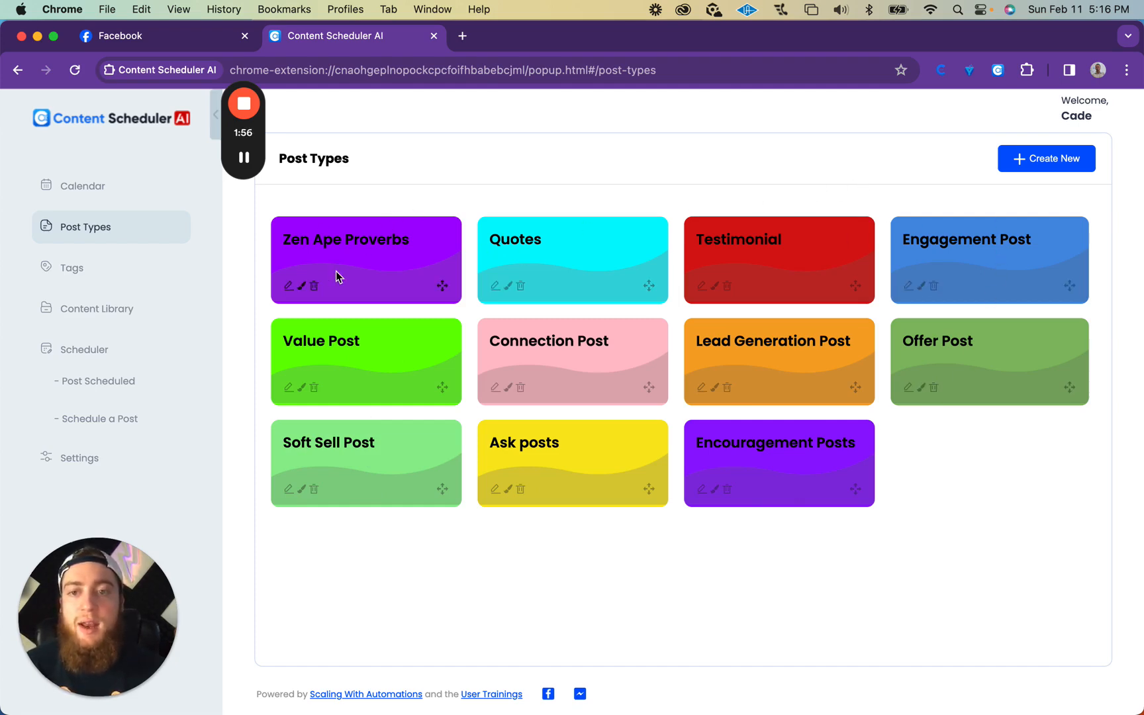
click(1049, 158)
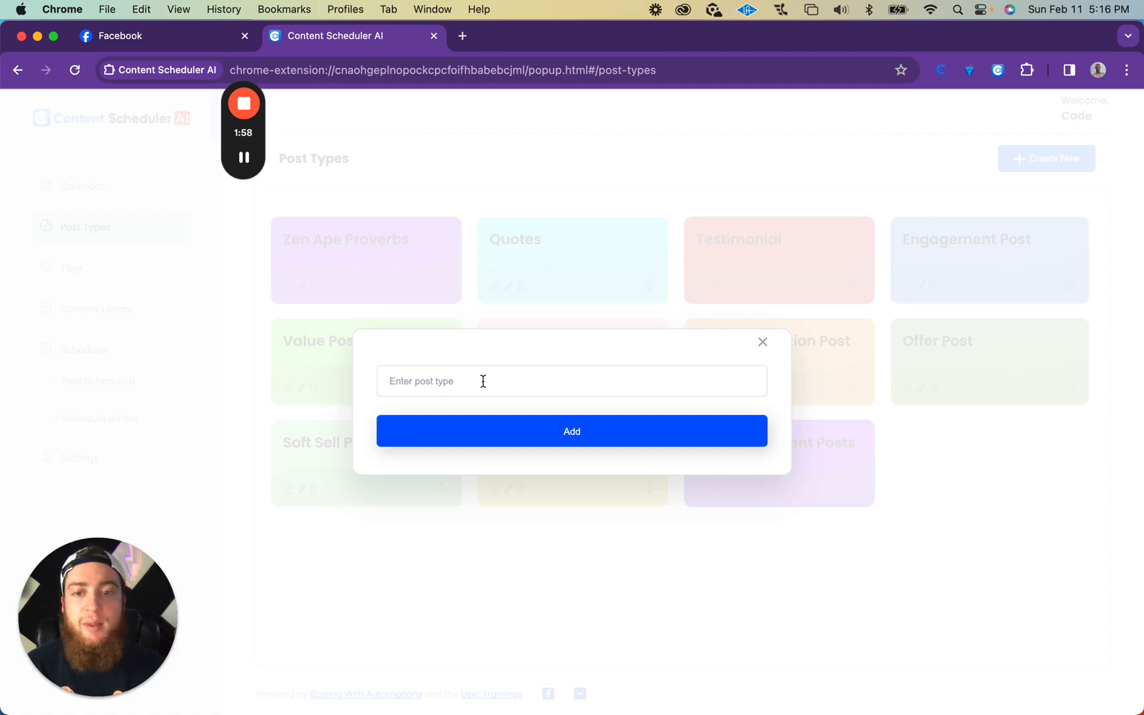
click(541, 386)
text(Inspirational Quote)
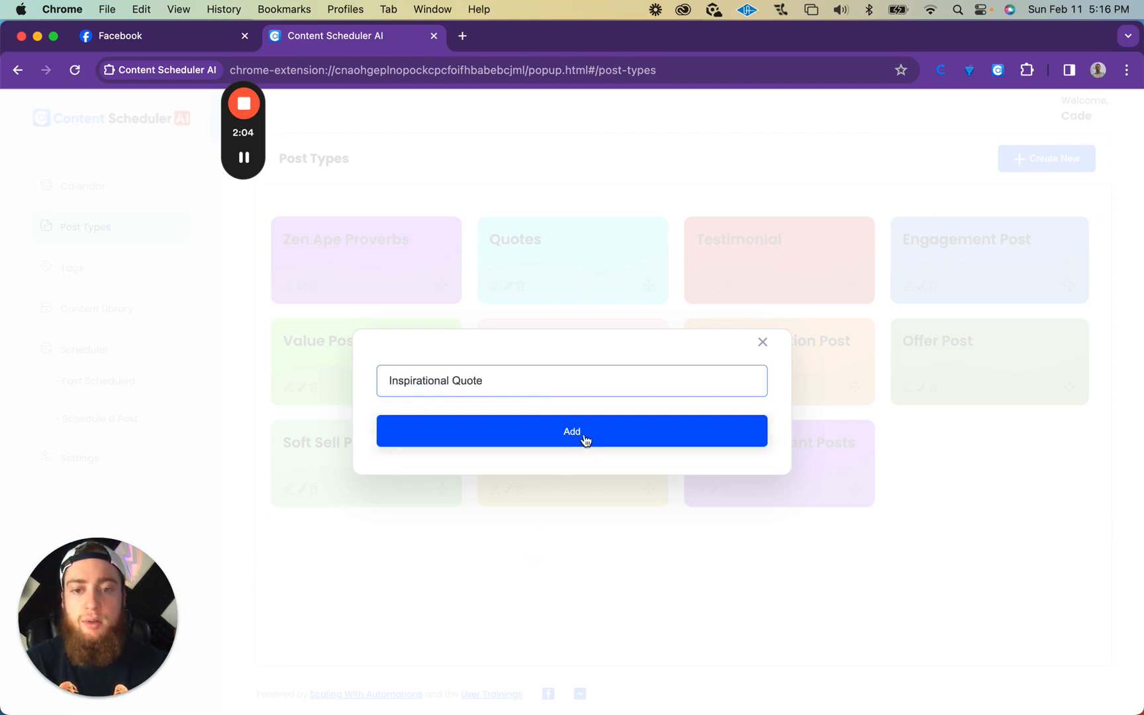
click(584, 432)
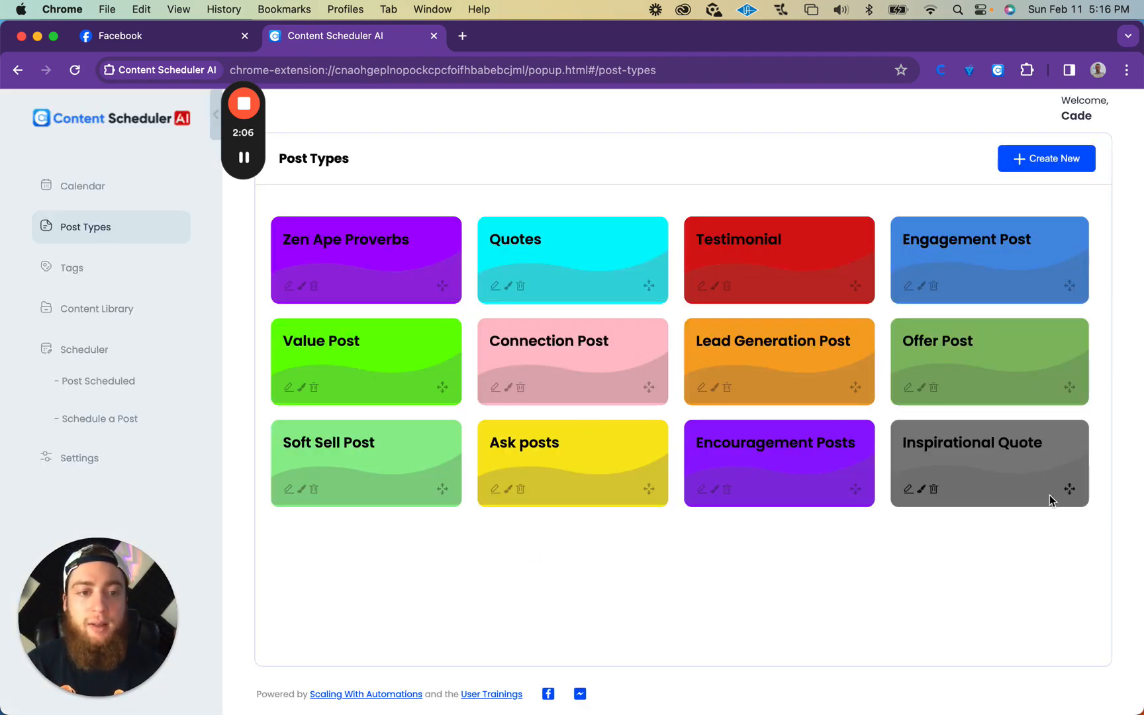
Step: Change the colour of the Inspirational Quote post type to bright green
click(921, 488)
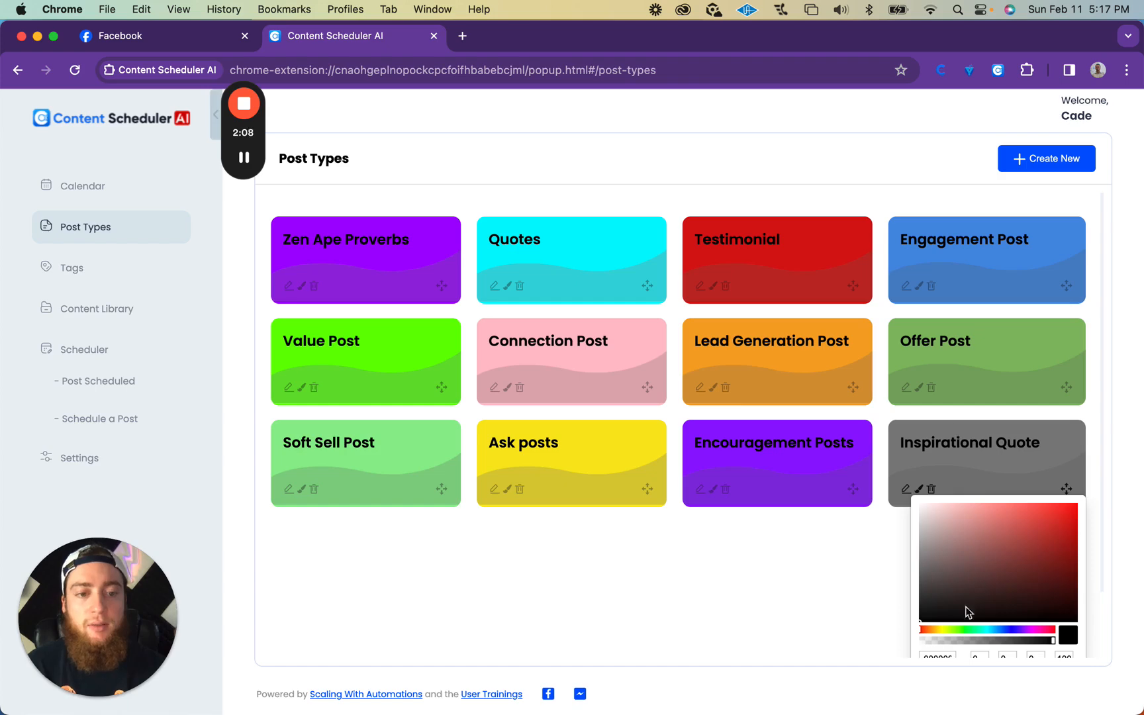
click(968, 630)
click(1077, 504)
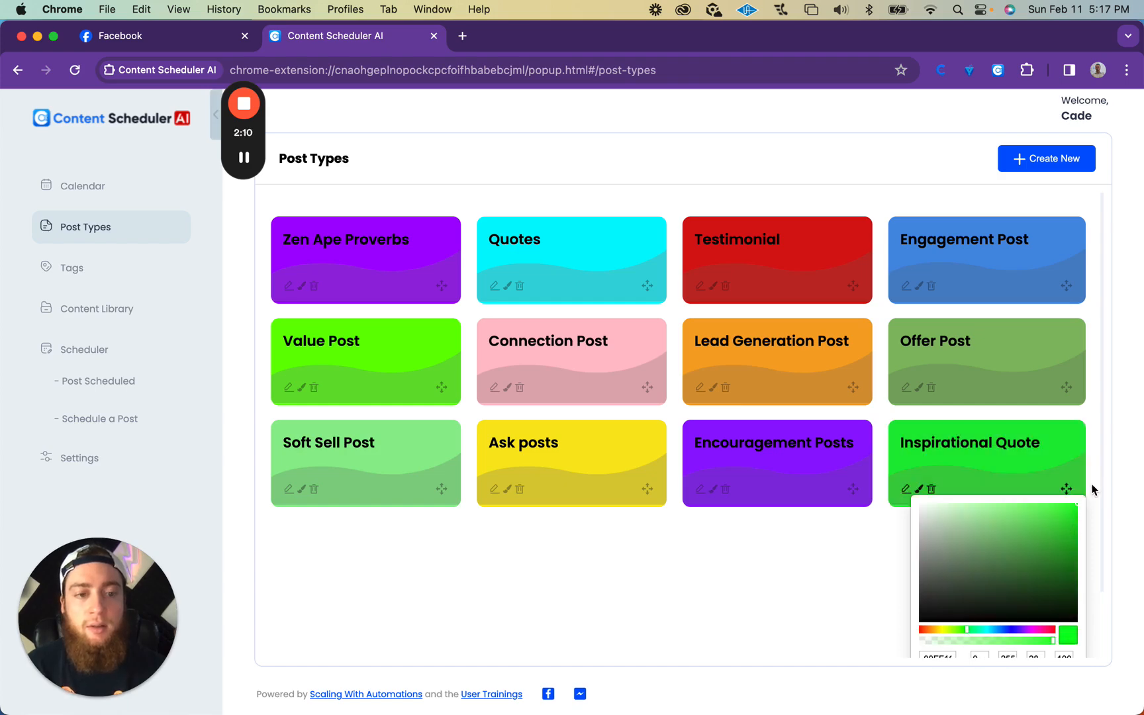
click(830, 571)
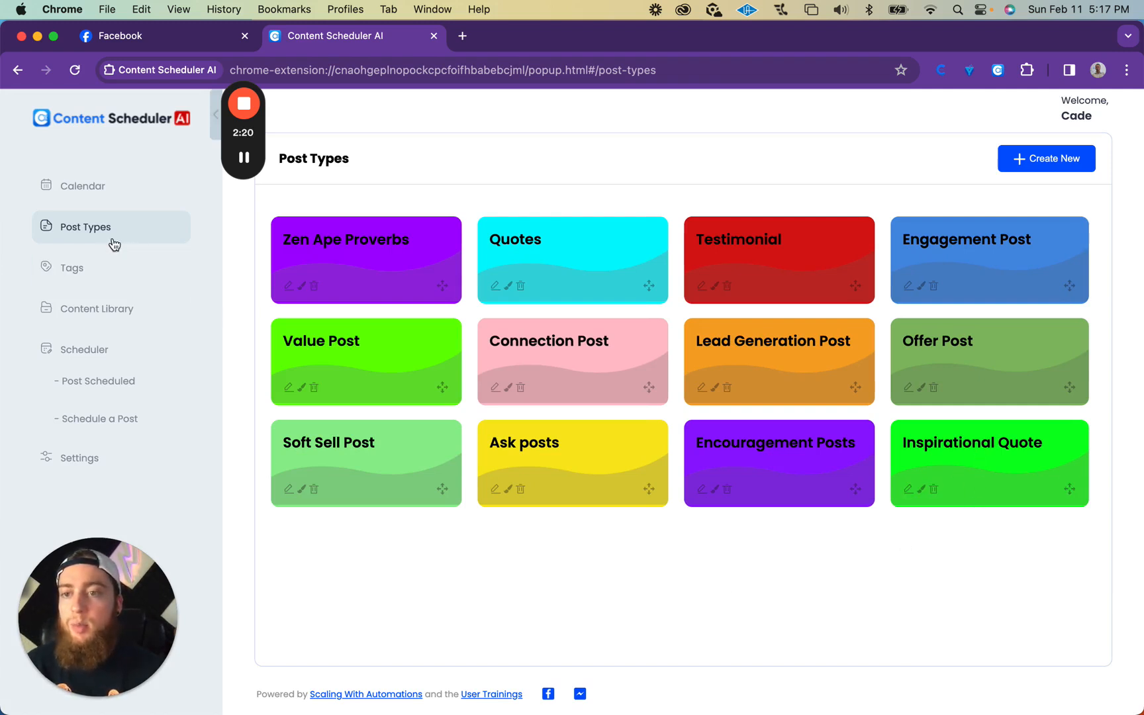
Step: Review the existing tags, compare them with the post types, and view the content library
click(85, 279)
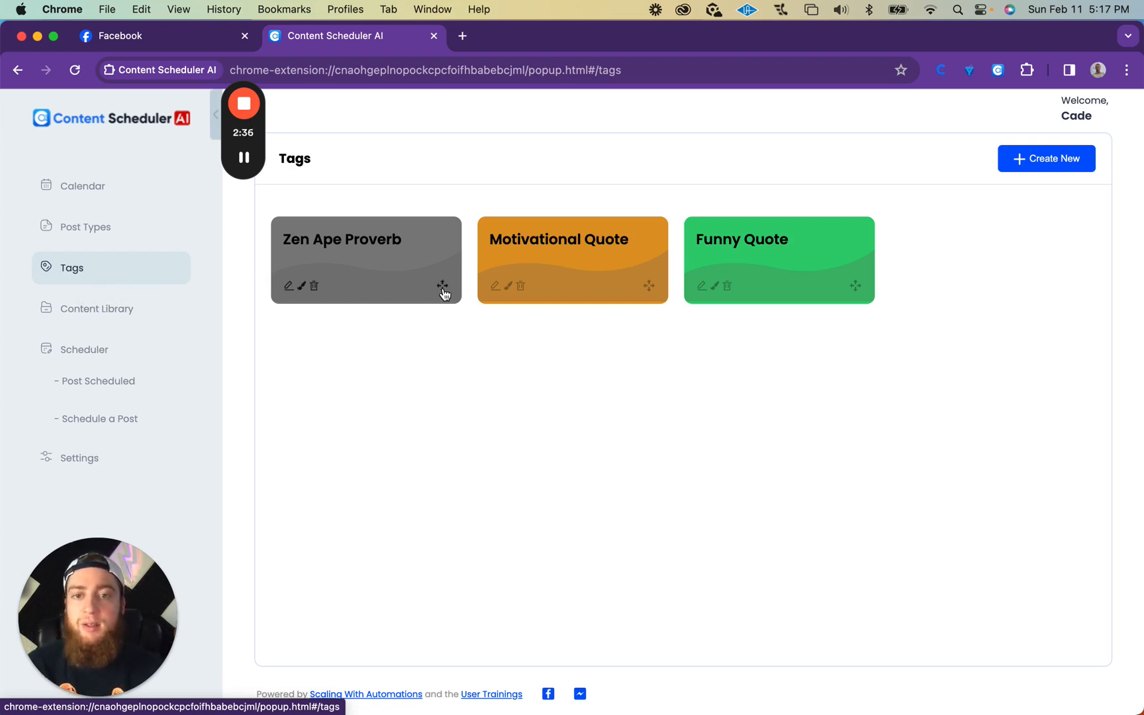
click(93, 231)
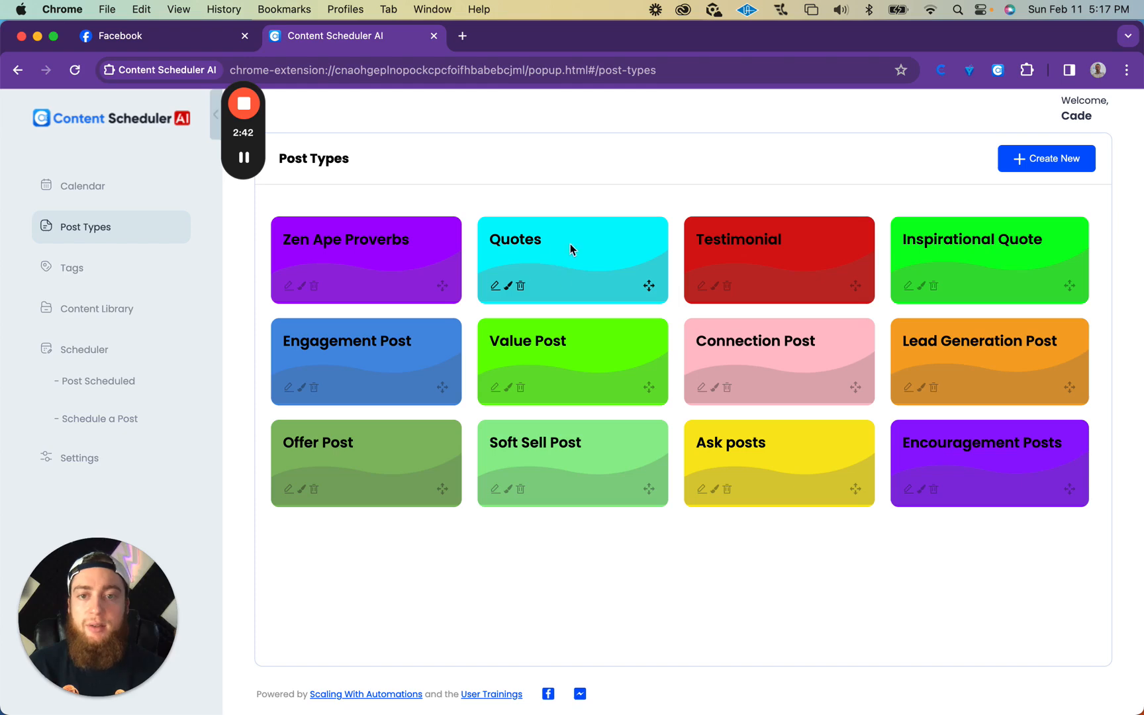
click(146, 268)
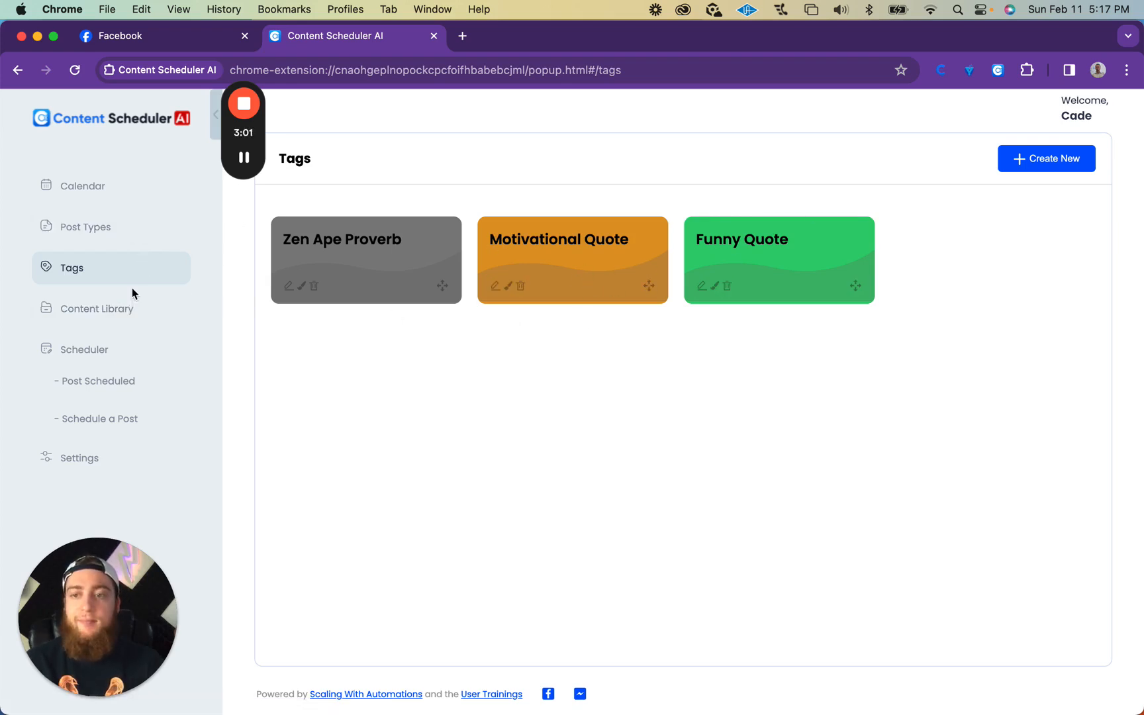
click(136, 310)
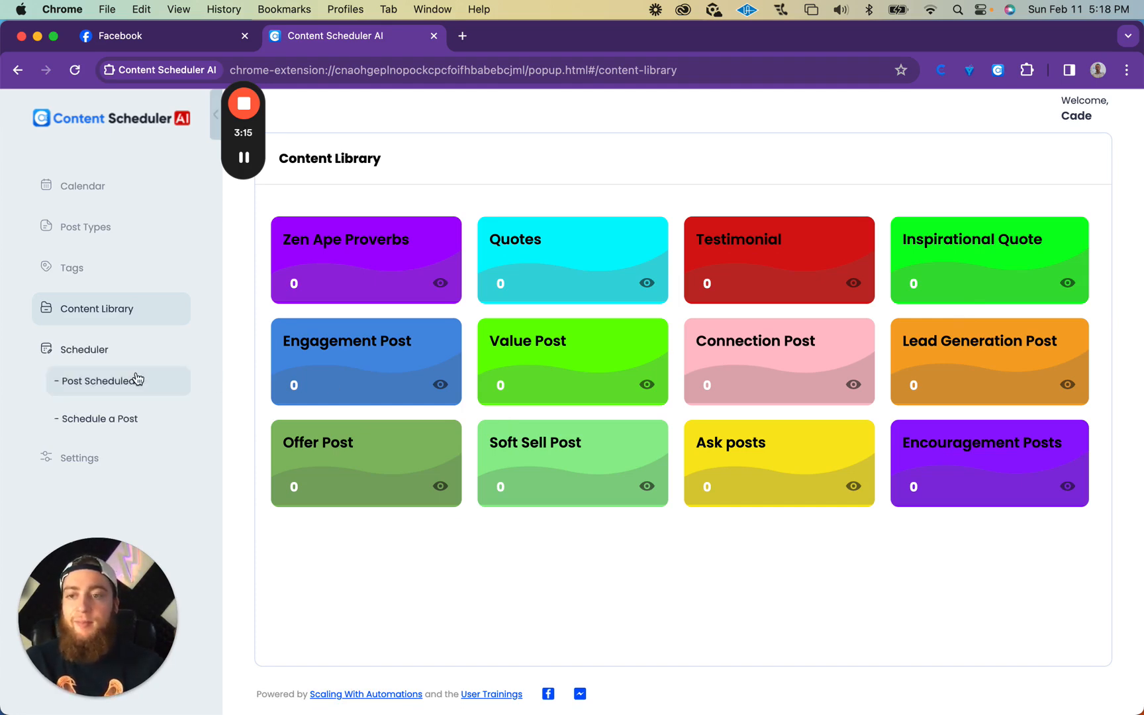
Step: Go to the scheduled post list and start scheduling a new post
click(106, 355)
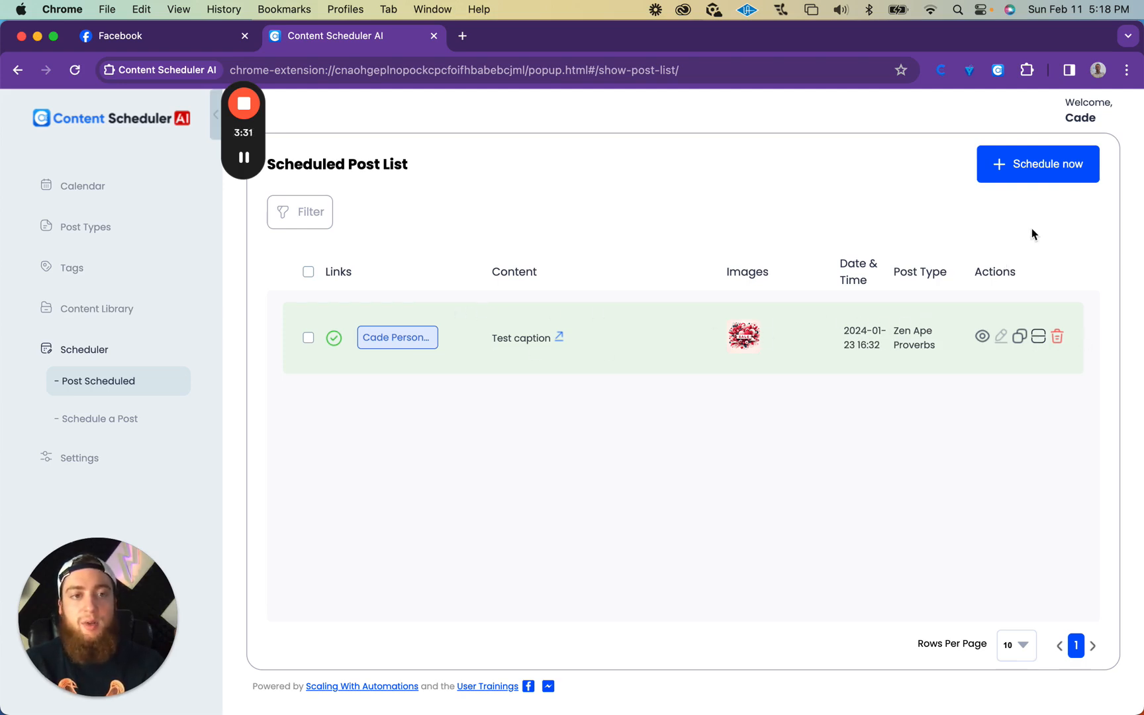
click(1031, 175)
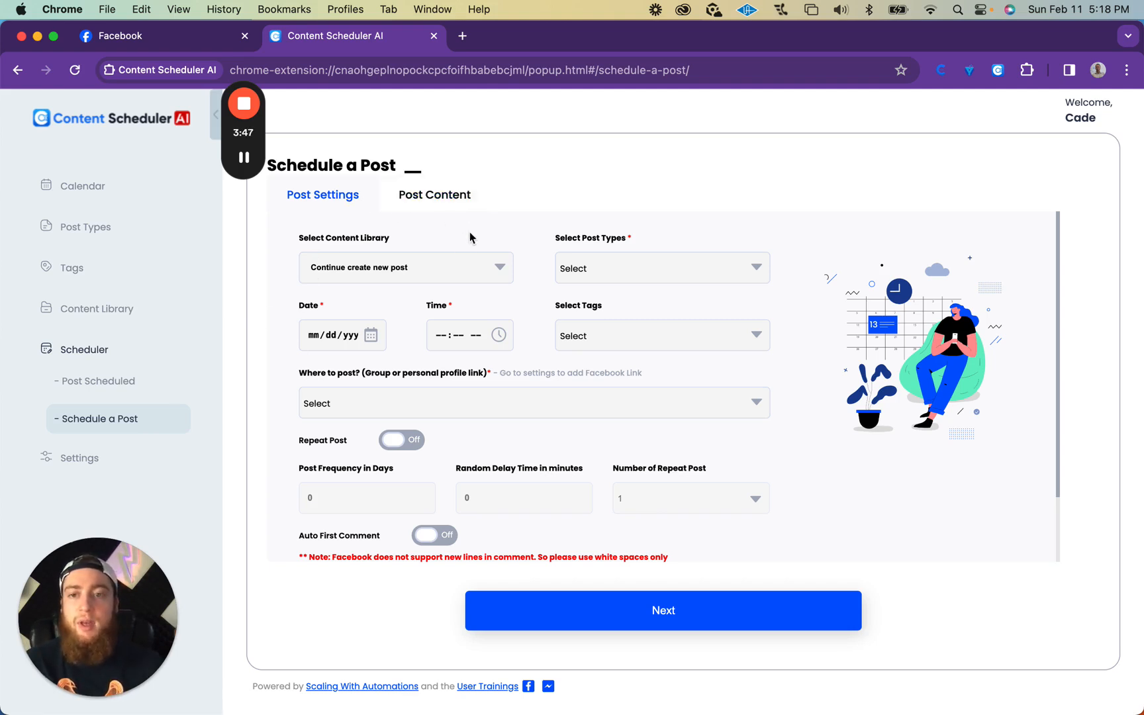
Step: Set the post's content library and post type to Zen Ape Proverbs and check for saved posts
click(441, 268)
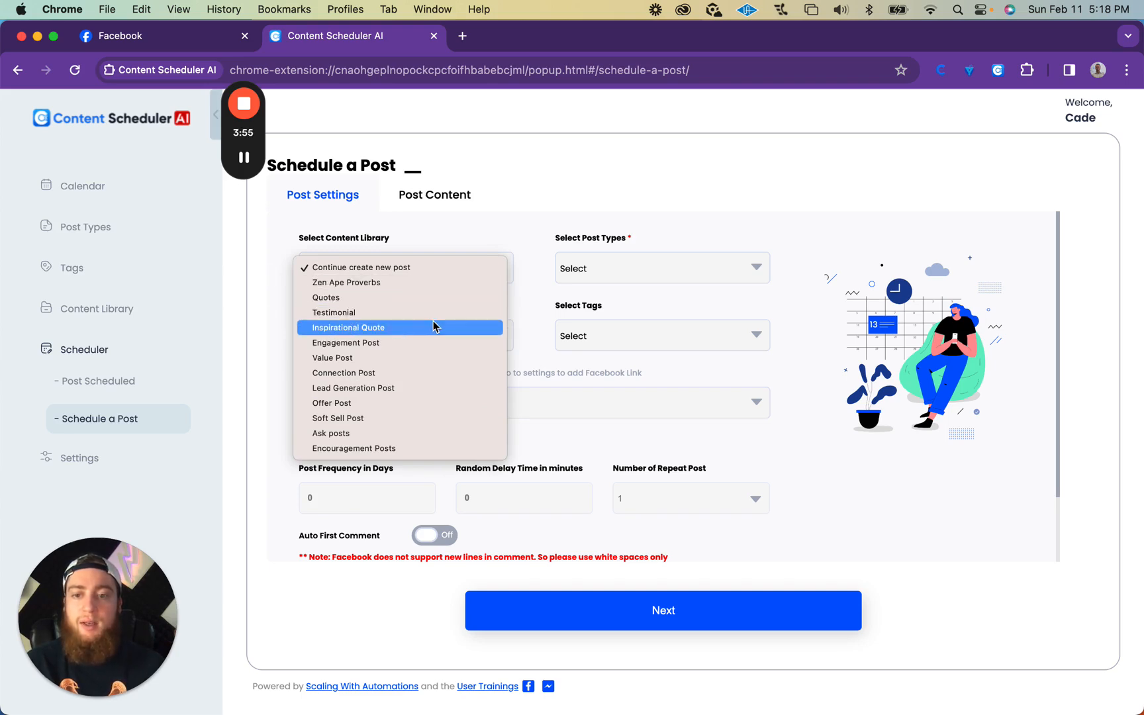
click(427, 288)
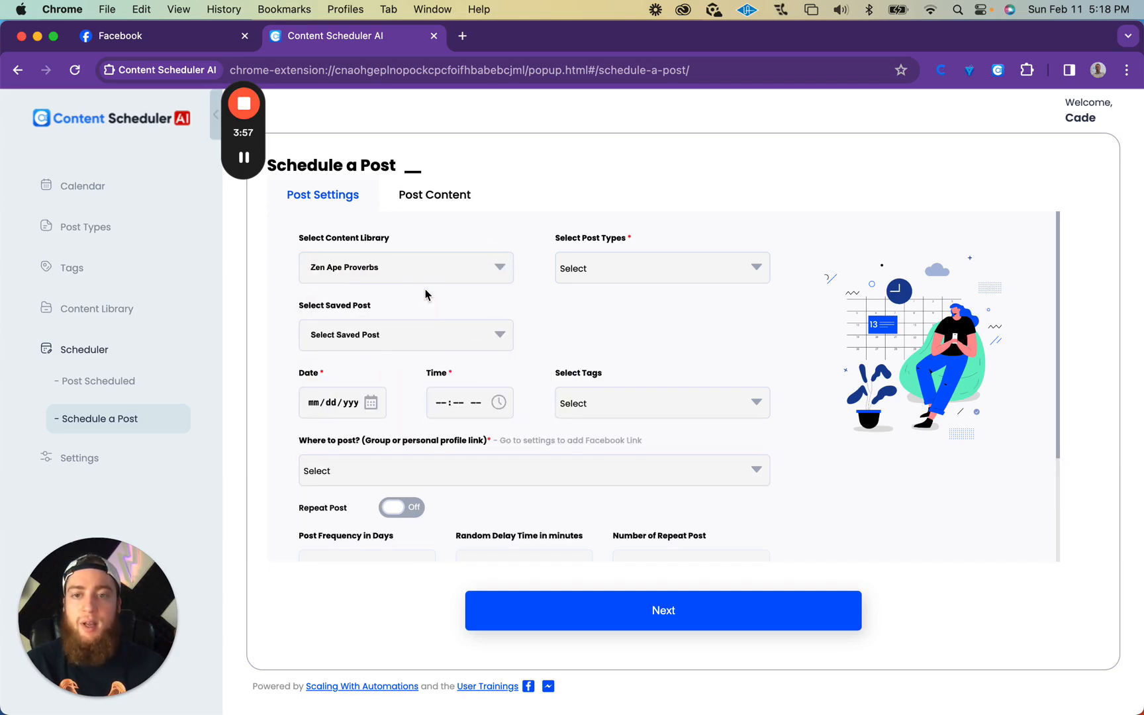
click(708, 278)
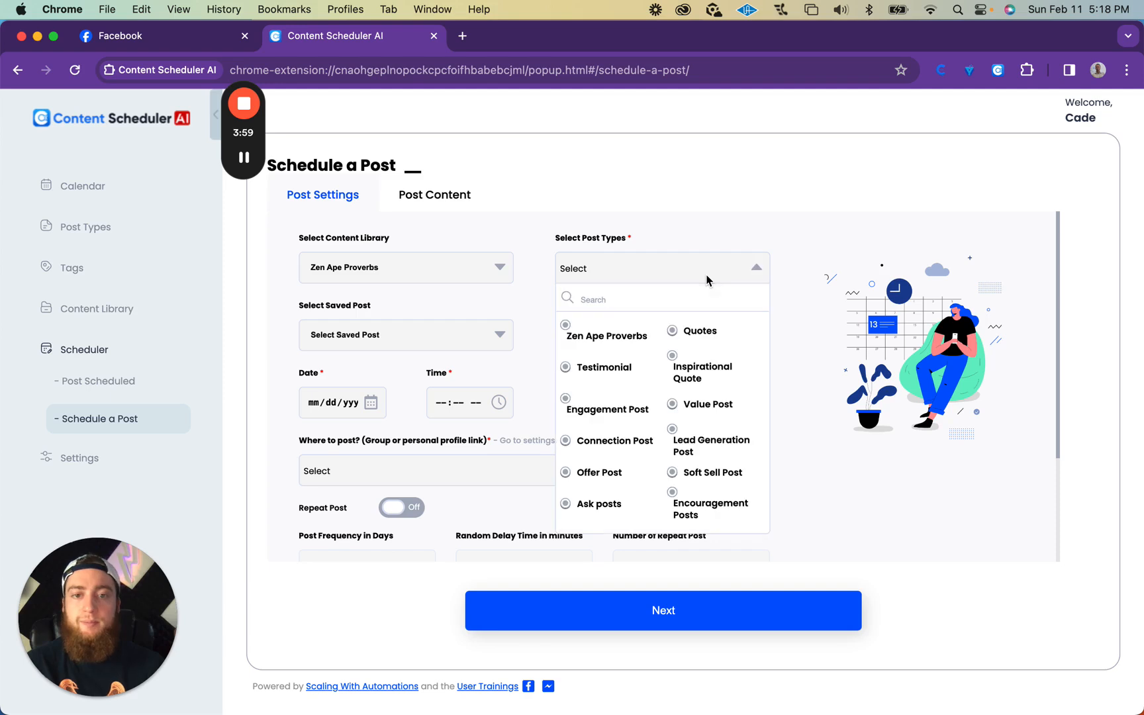
click(566, 329)
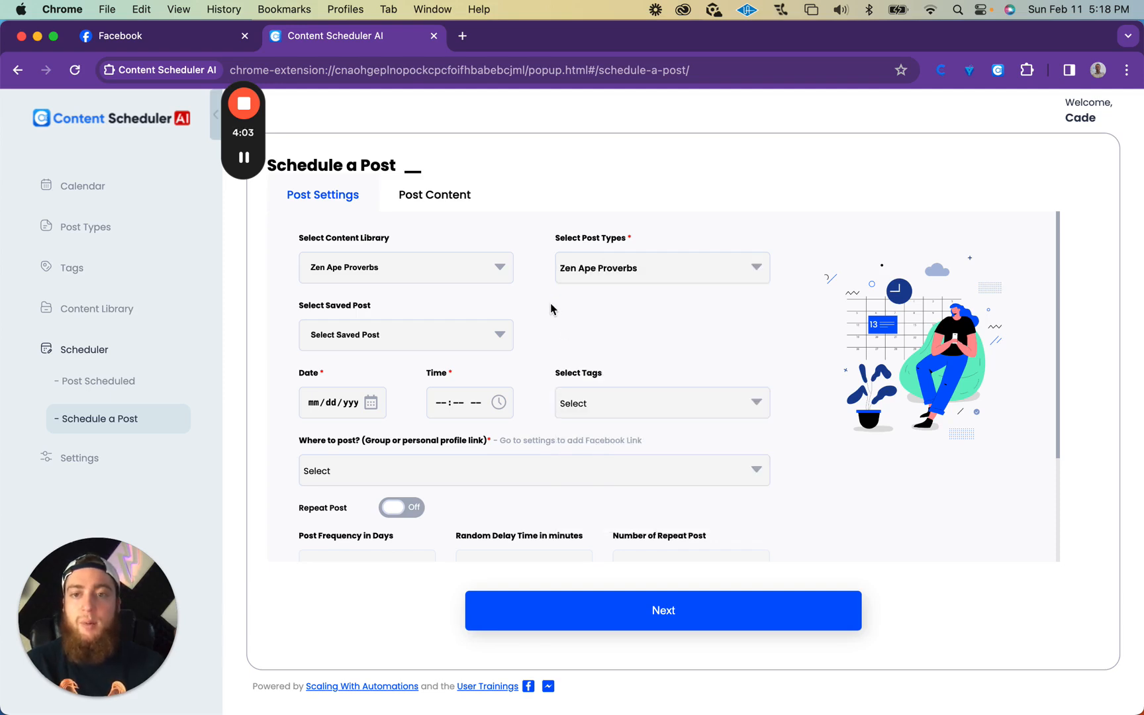
click(437, 340)
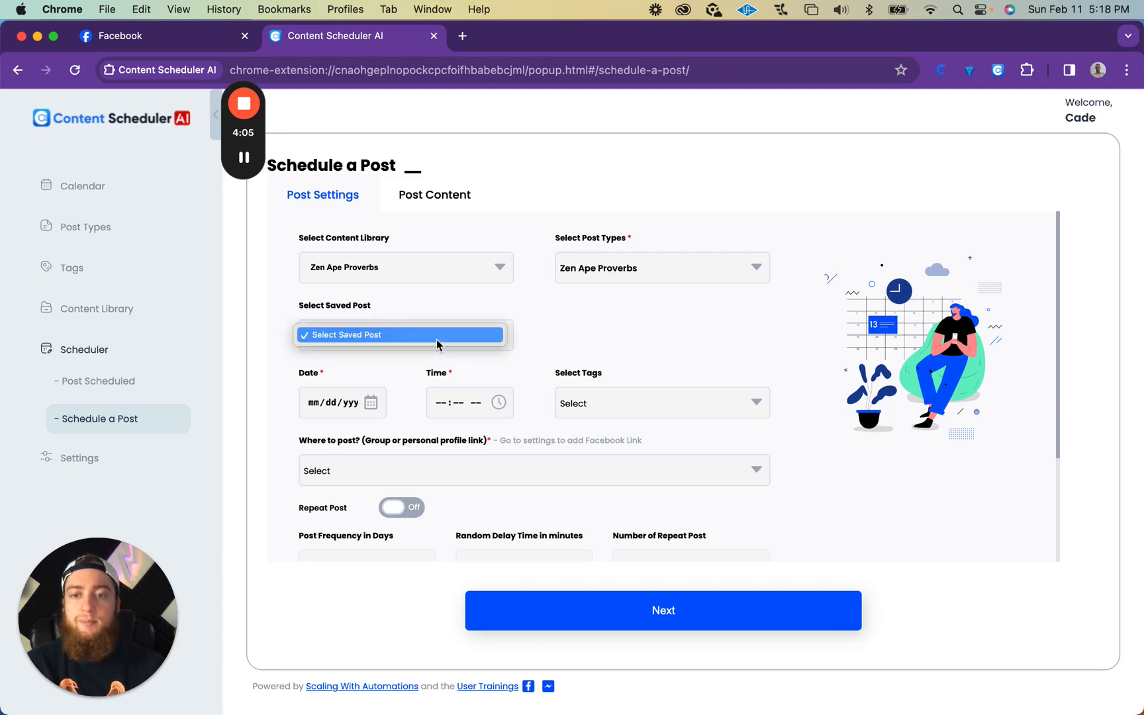
click(574, 334)
Step: Set the post's scheduled date to February 13, 2024
scroll(532, 302, down, 2)
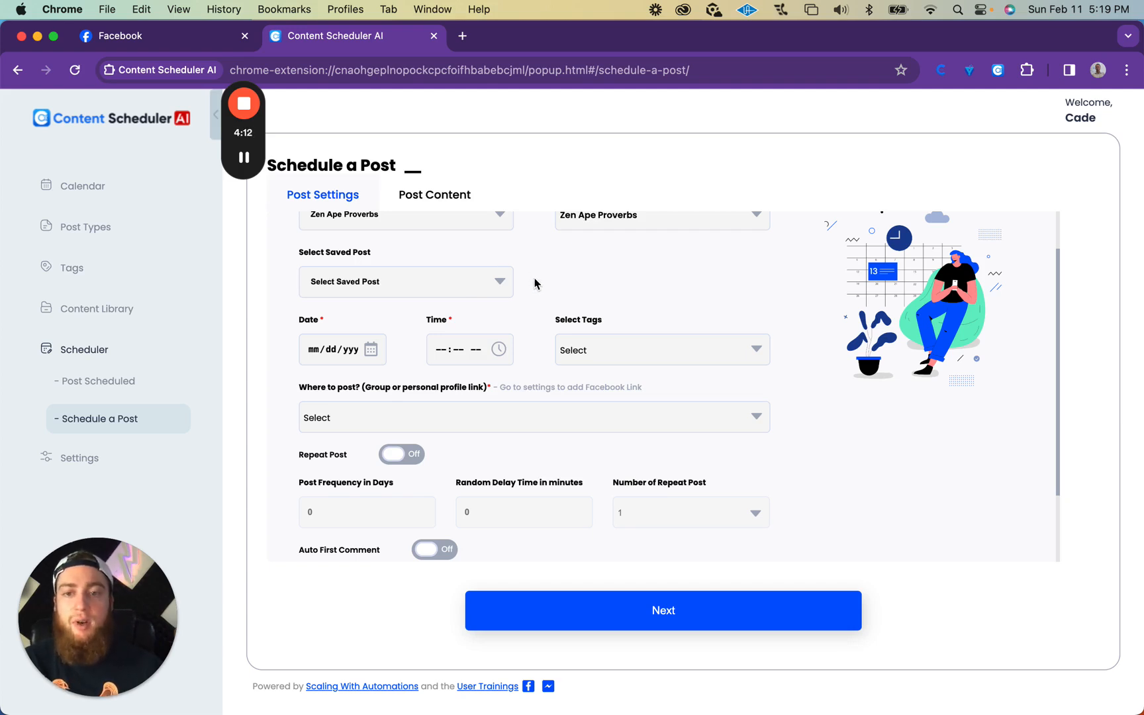
scroll(533, 284, down, 2)
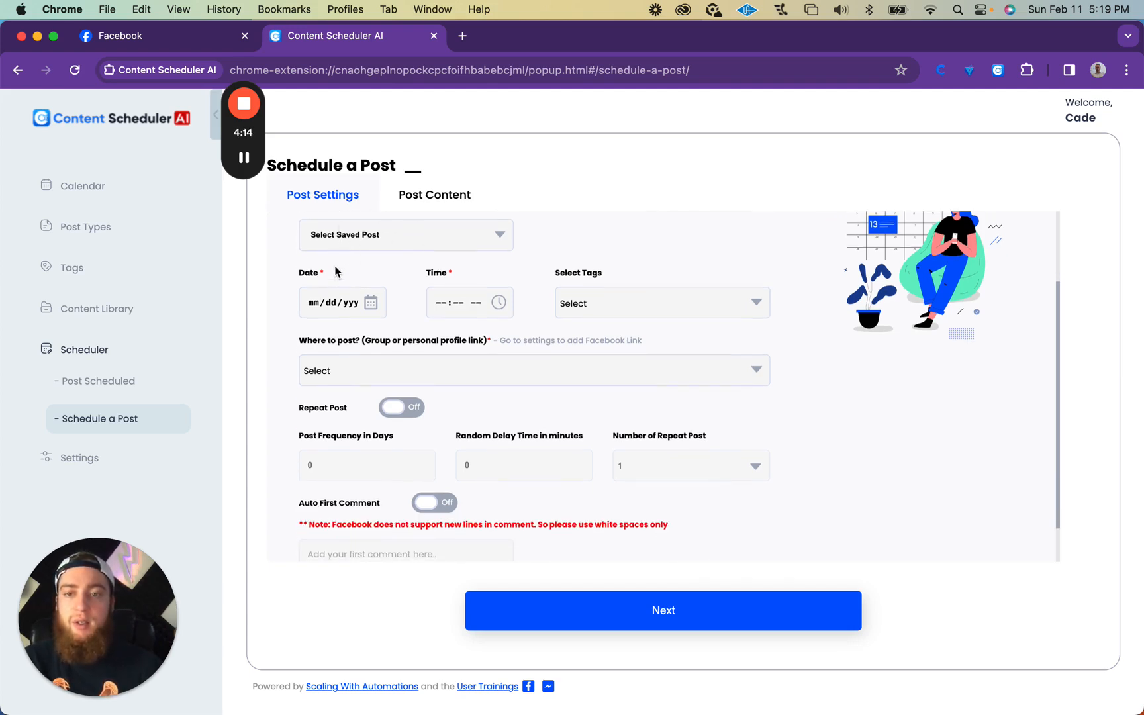
click(365, 298)
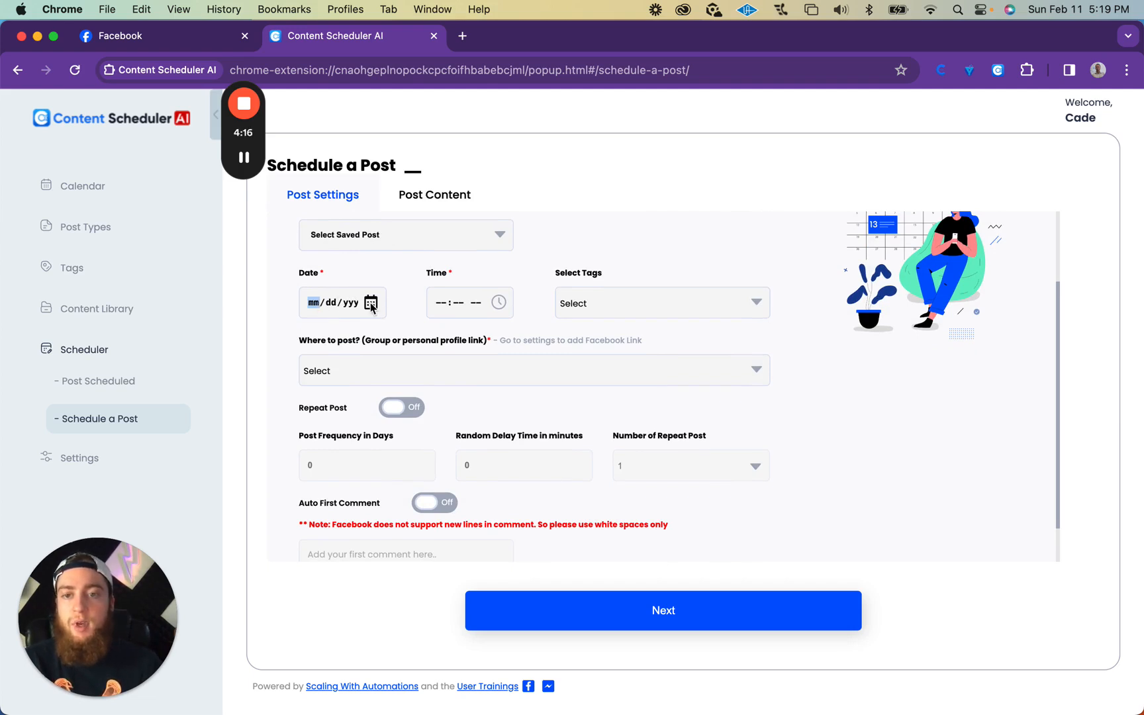
click(372, 303)
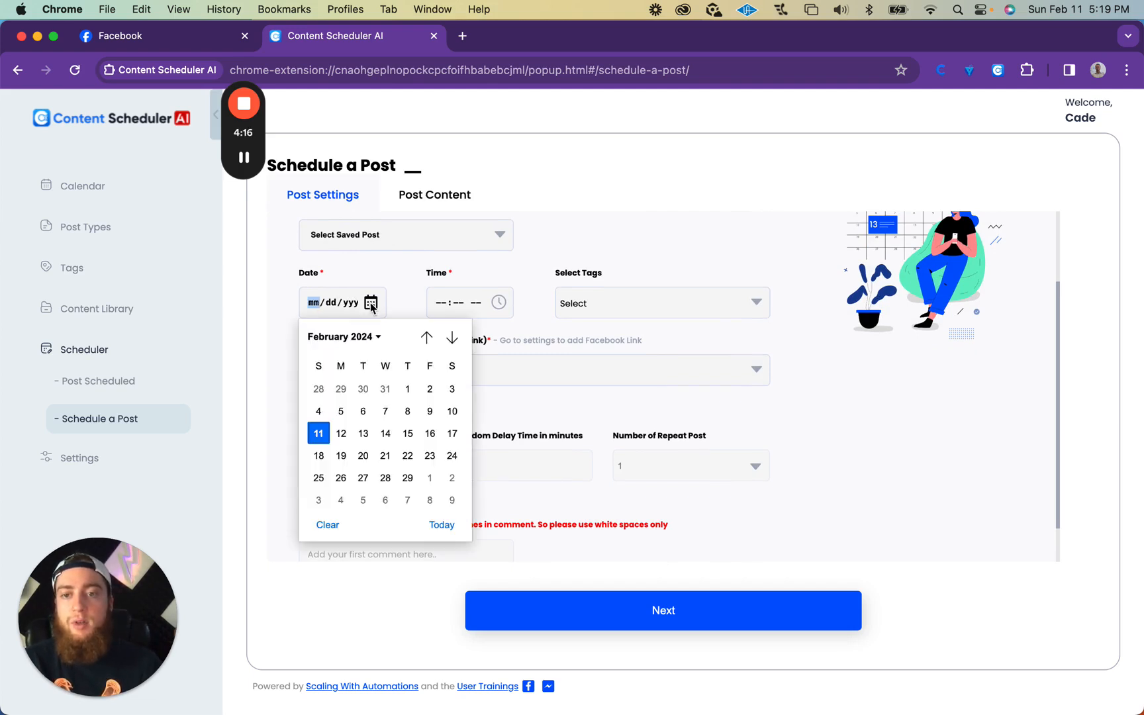
click(363, 433)
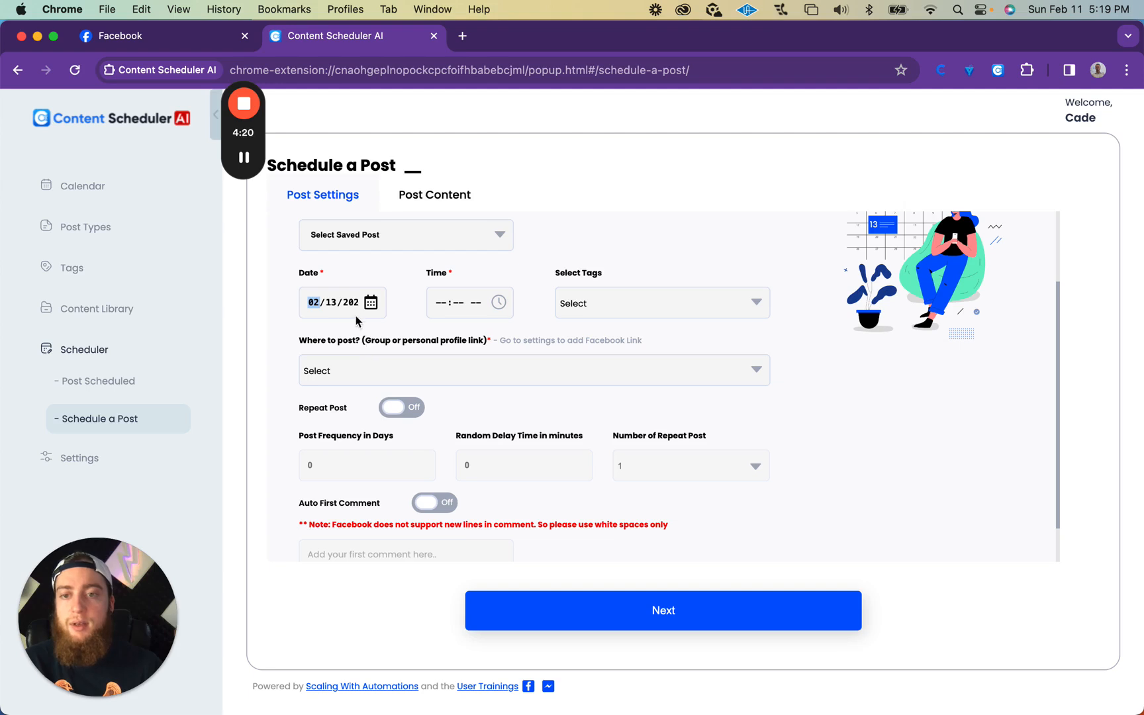
Step: Set the post's scheduled time to 06:20 AM and assign the Zen Ape Proverb tag
click(440, 303)
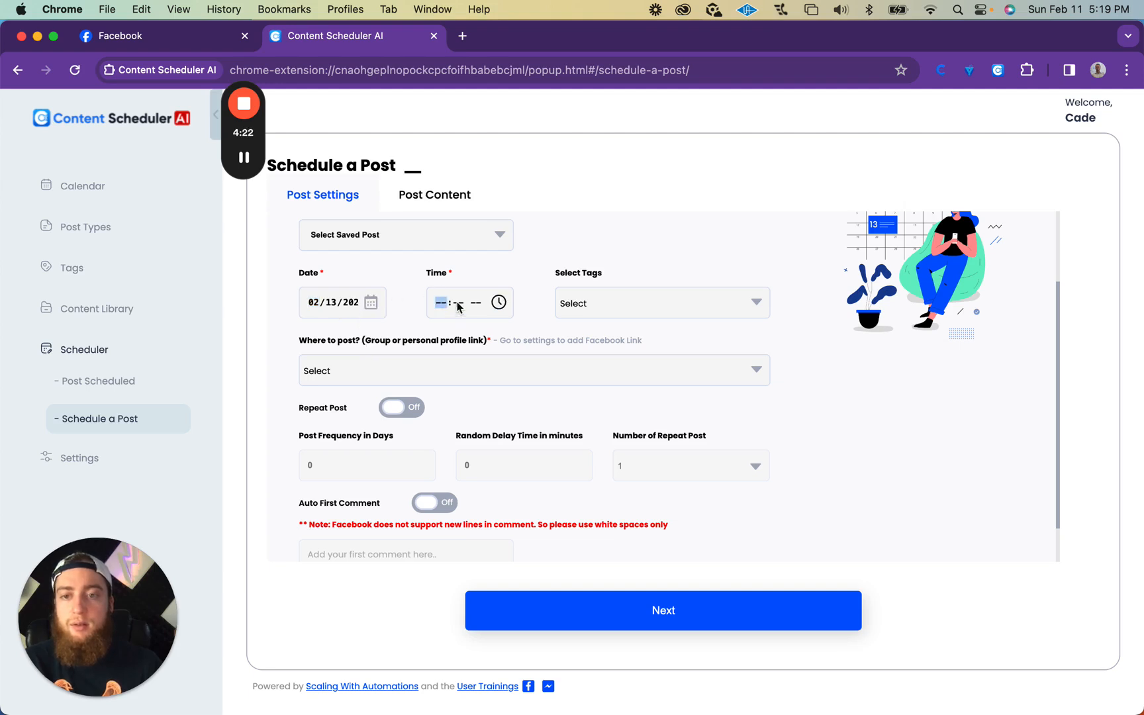
click(500, 303)
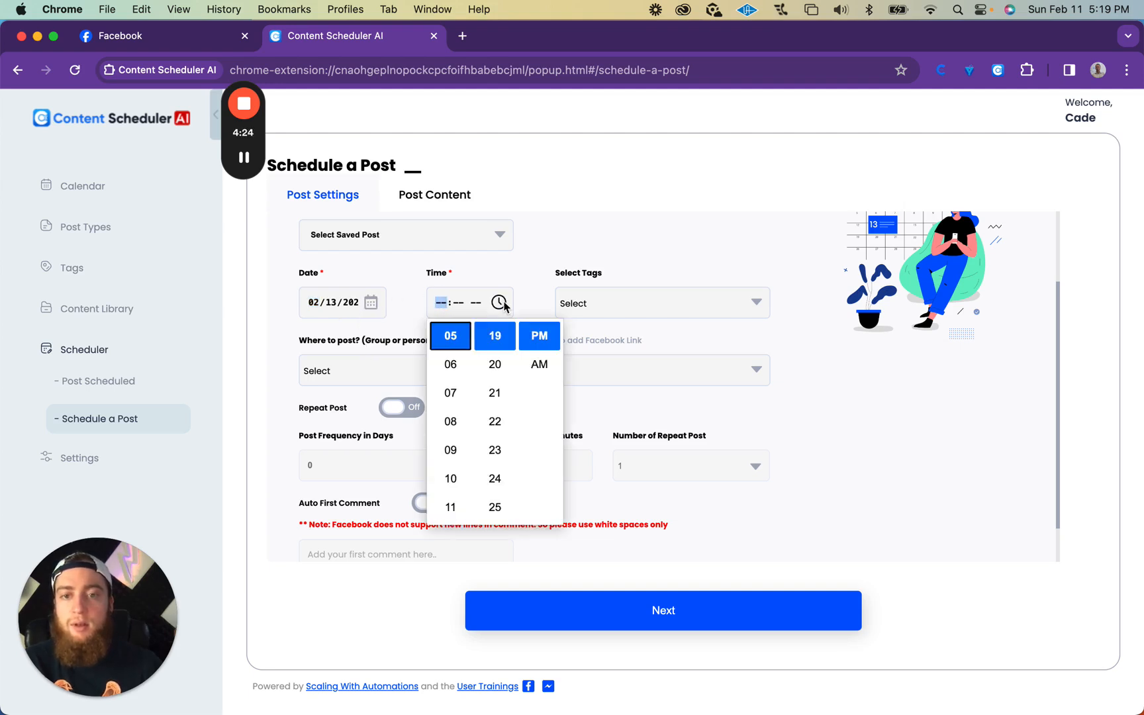
click(451, 364)
click(495, 364)
click(541, 369)
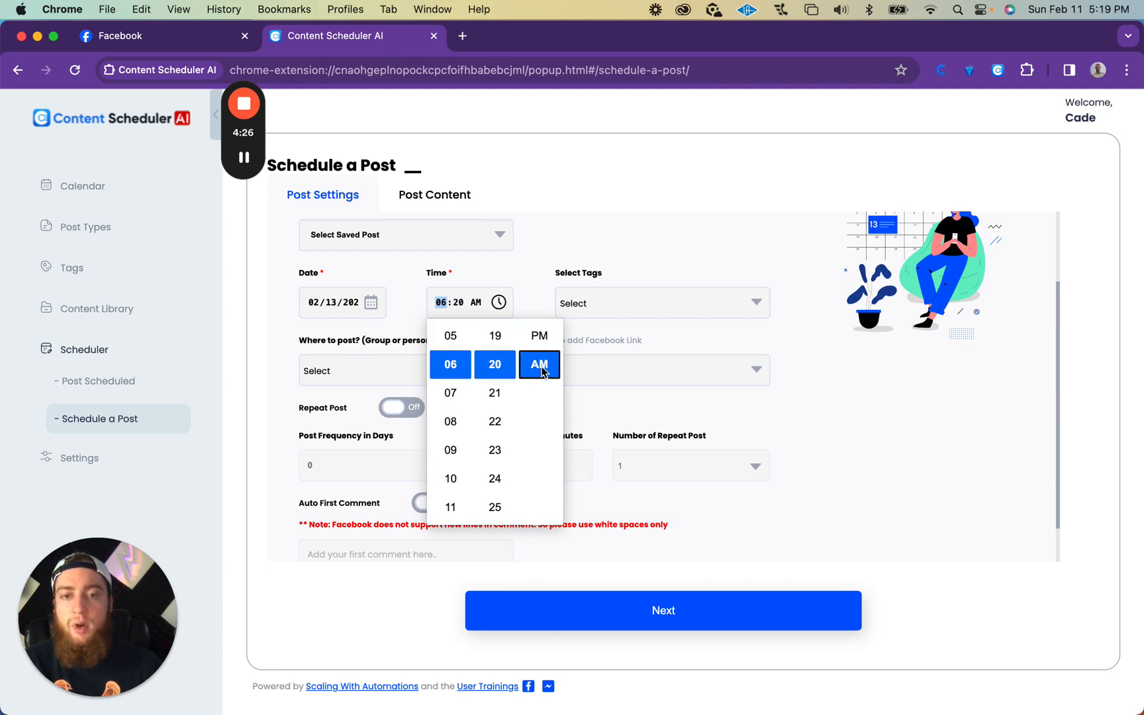
click(533, 312)
click(584, 306)
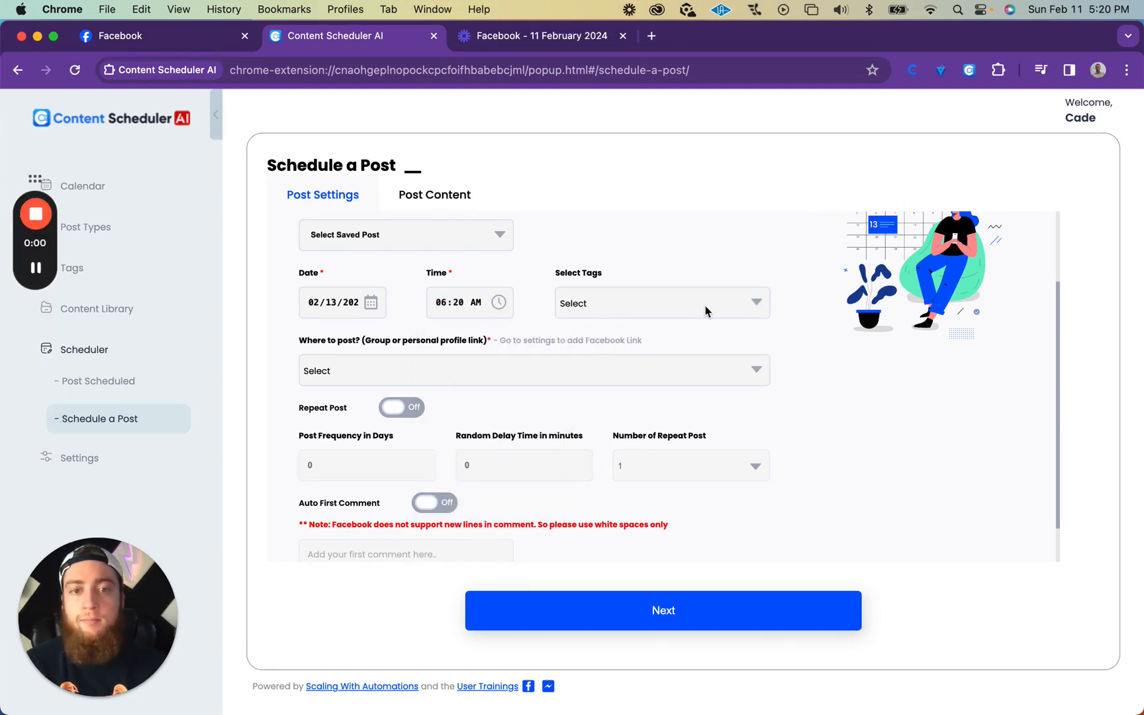
click(706, 311)
click(566, 360)
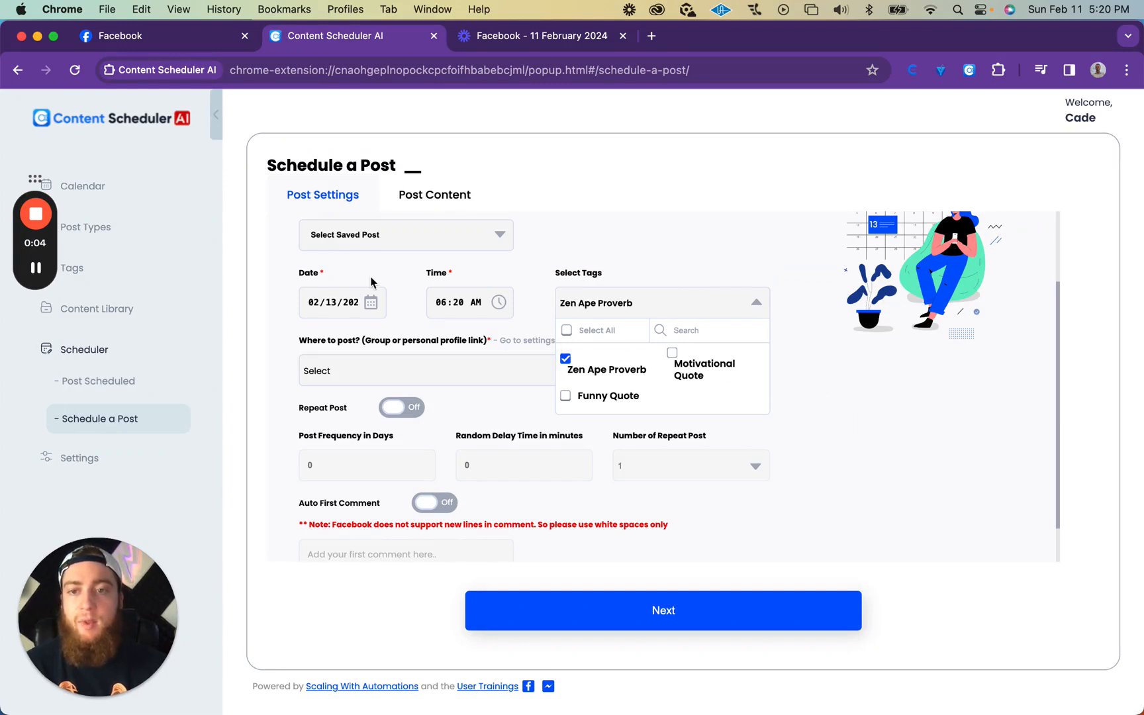
Step: Change both the content library and the post type of the post to Quotes
click(395, 246)
click(395, 246)
click(395, 267)
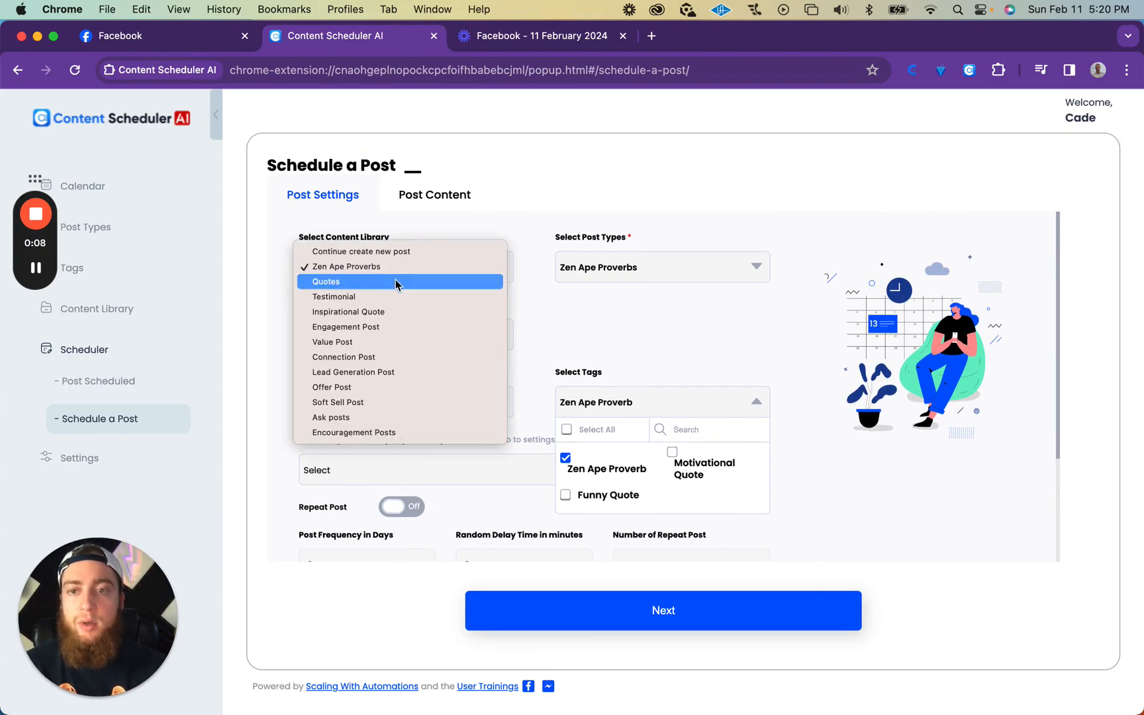
click(396, 283)
click(642, 267)
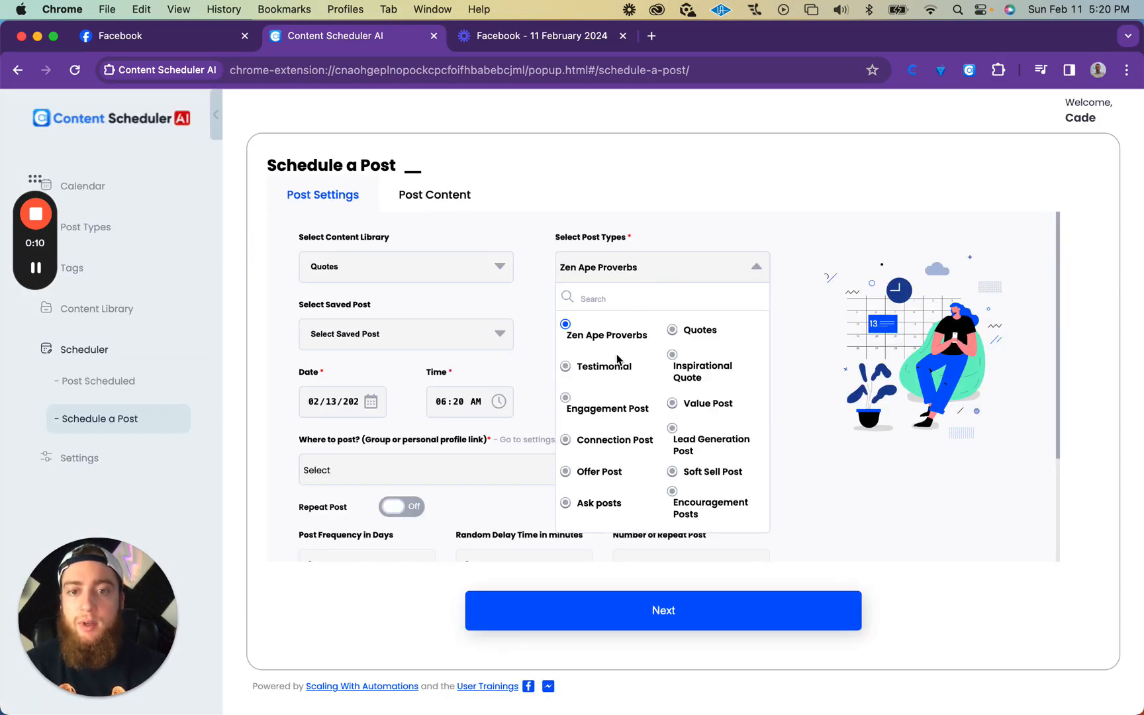
click(672, 330)
scroll(495, 373, down, 1)
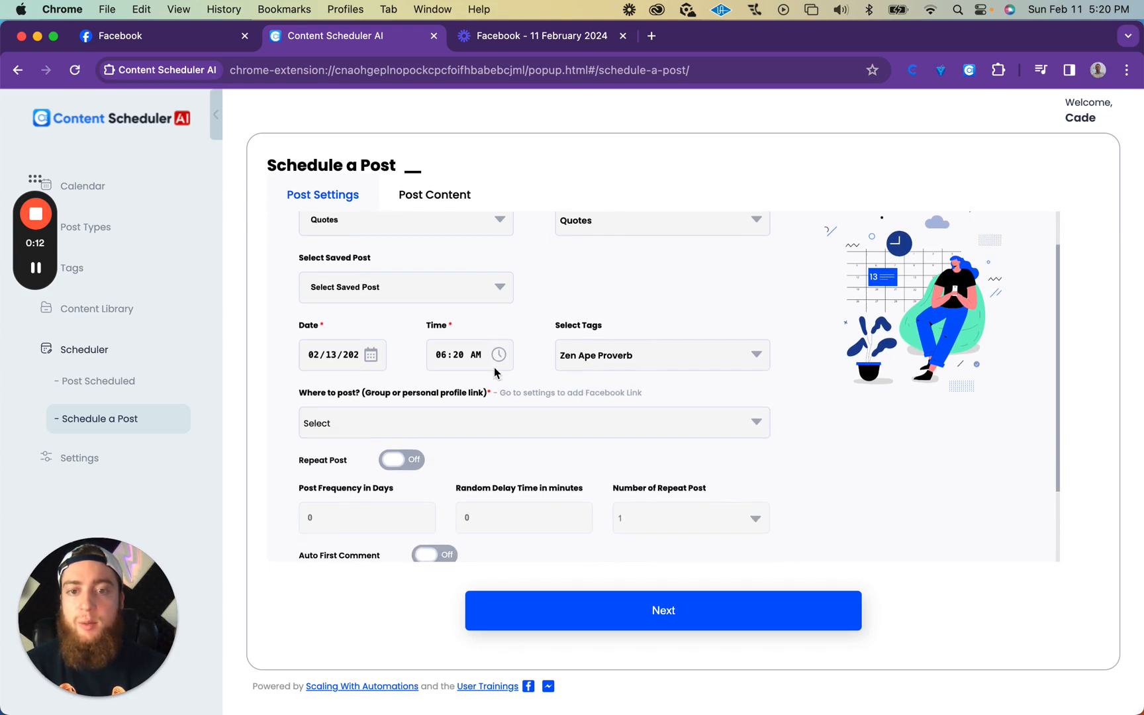
Step: Replace the post's Zen Ape Proverb tag with the Motivational Quote tag
click(659, 357)
scroll(659, 361, down, 1)
click(672, 376)
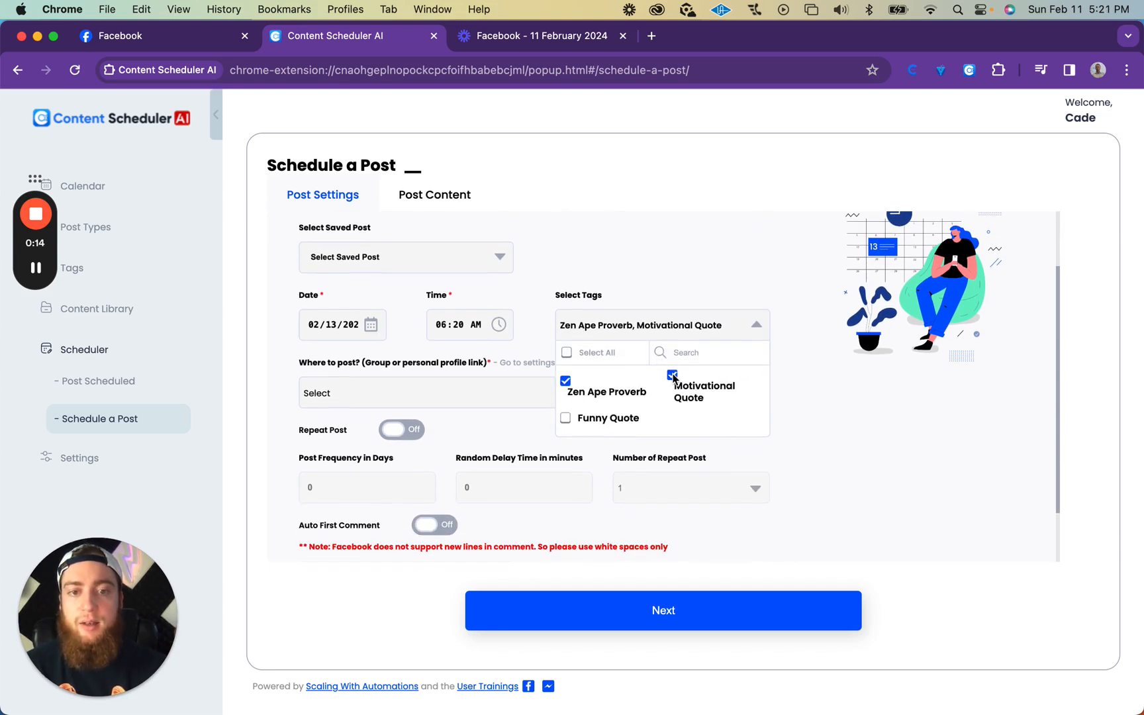
click(565, 380)
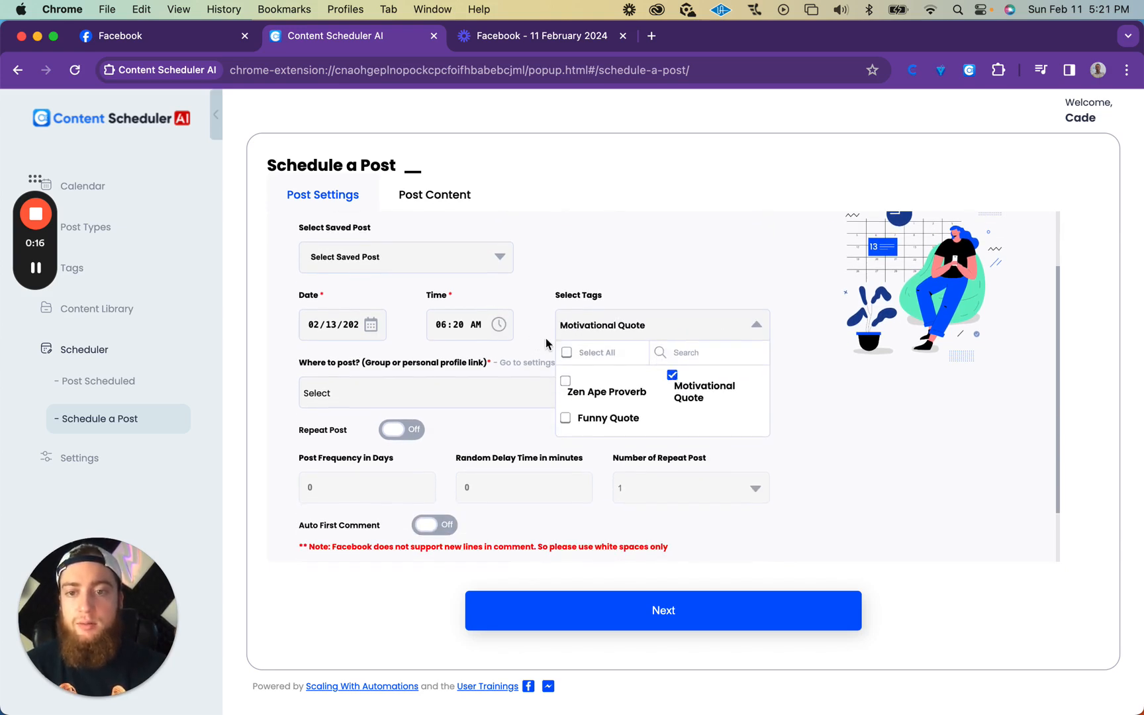
scroll(535, 342, down, 1)
click(752, 300)
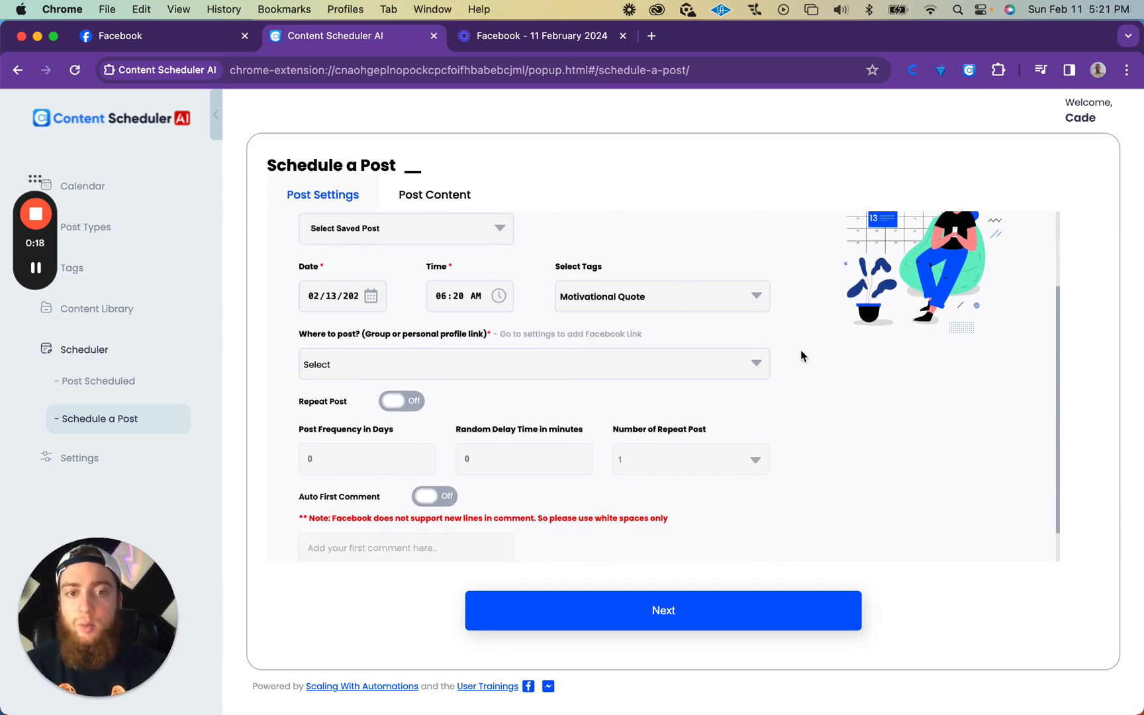
Step: Choose the personal Facebook profile as the place where the post is published
scroll(801, 354, down, 1)
scroll(833, 368, down, 1)
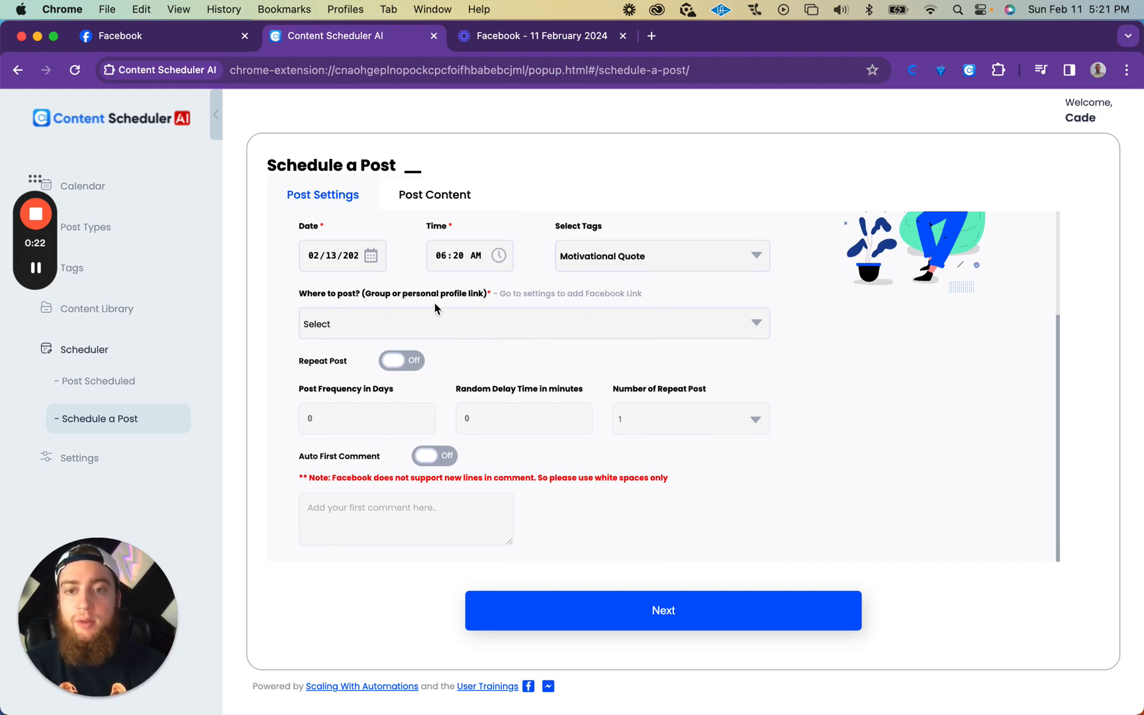
click(575, 336)
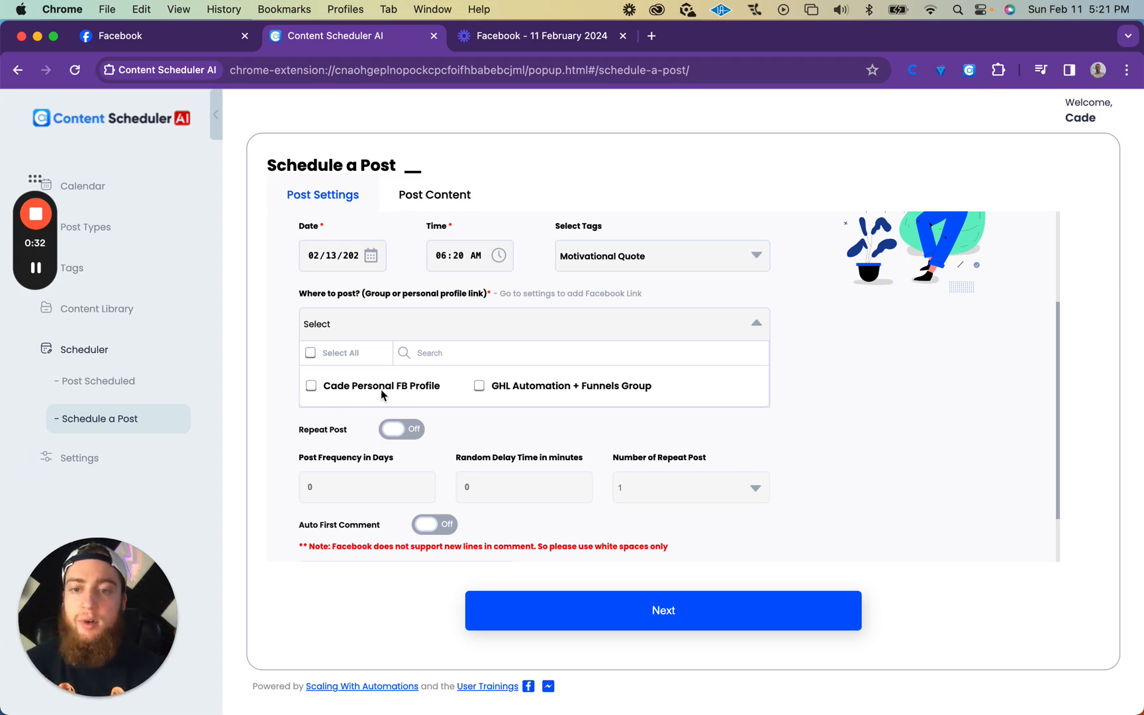
click(312, 387)
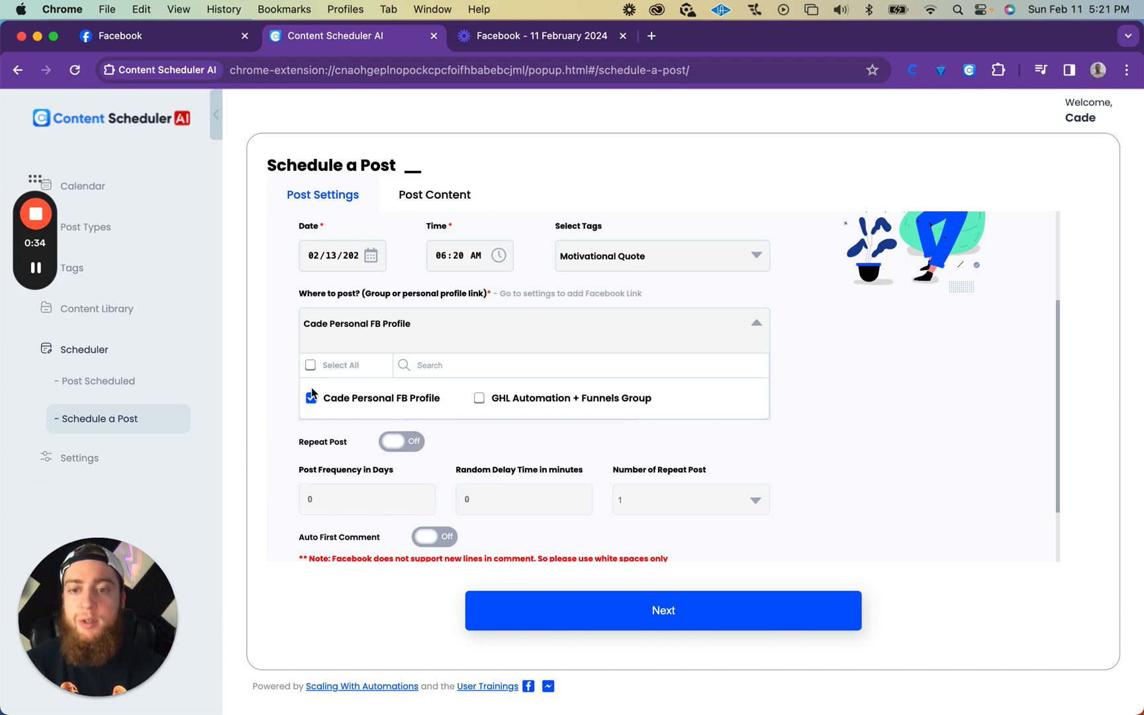
scroll(465, 435, down, 3)
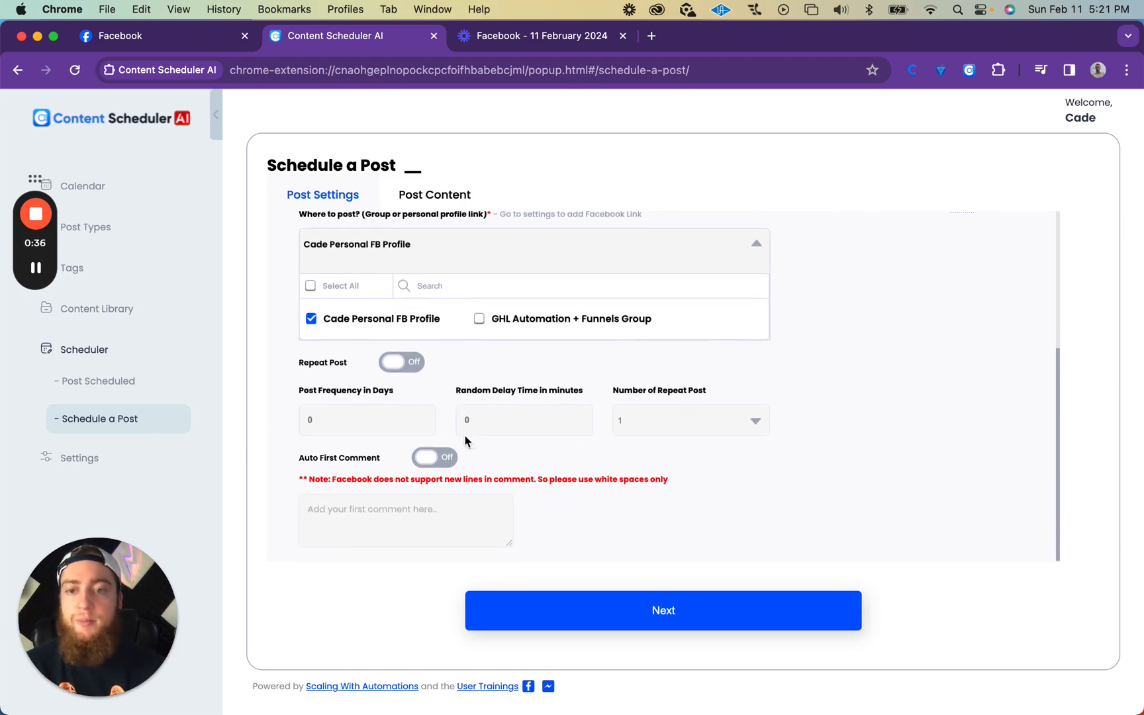
Step: Try out the Repeat Post and Auto First Comment options, switching each one on and back off
click(402, 364)
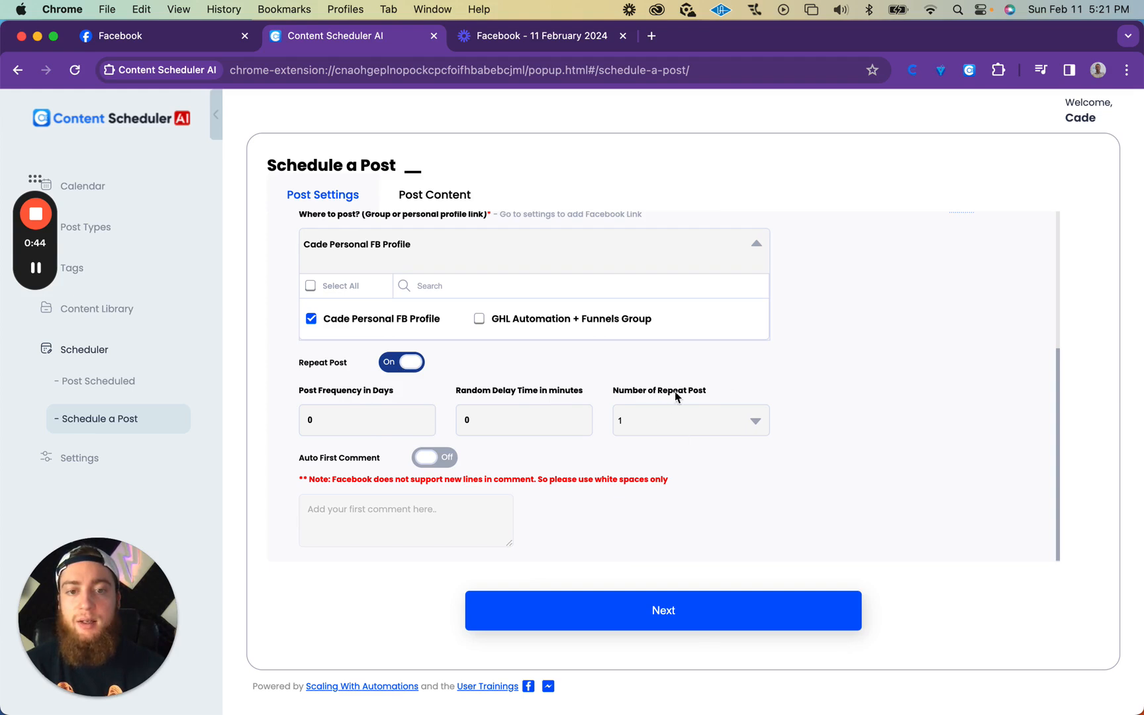
click(416, 363)
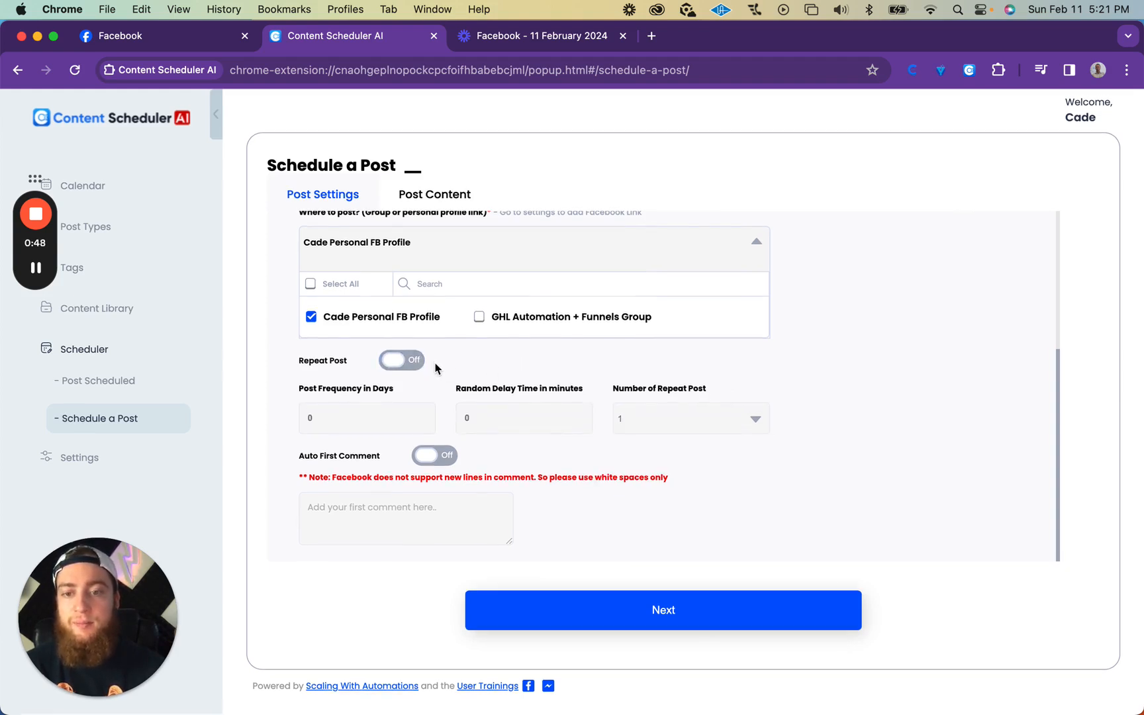
click(438, 460)
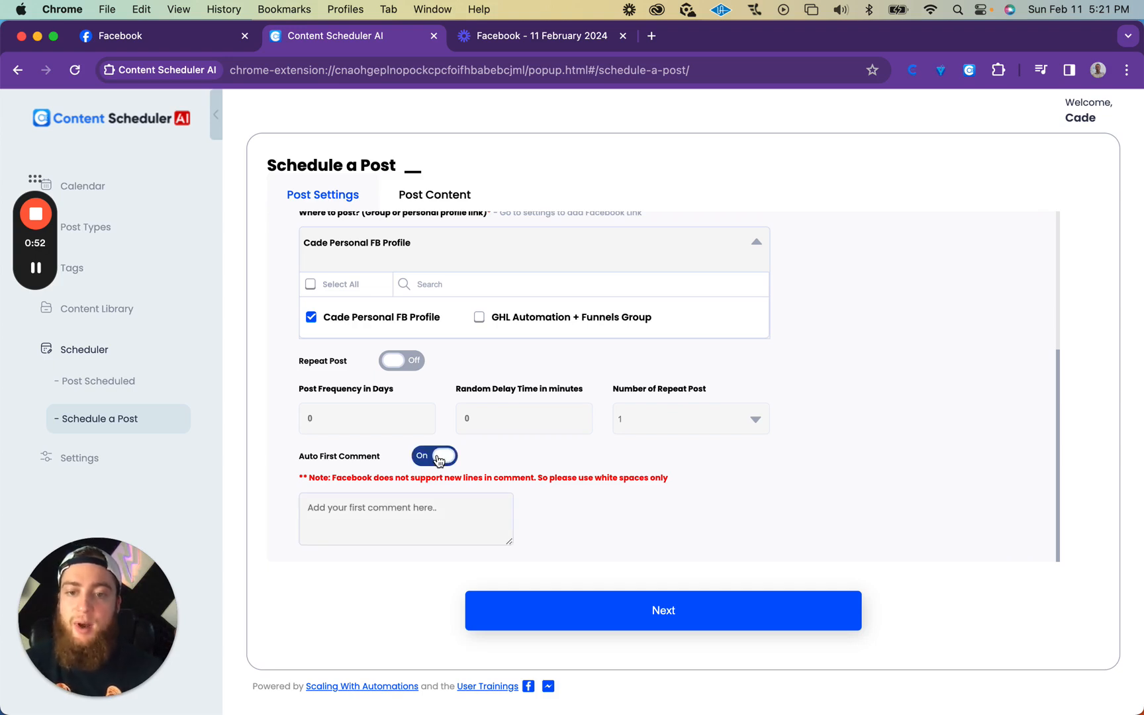
click(417, 524)
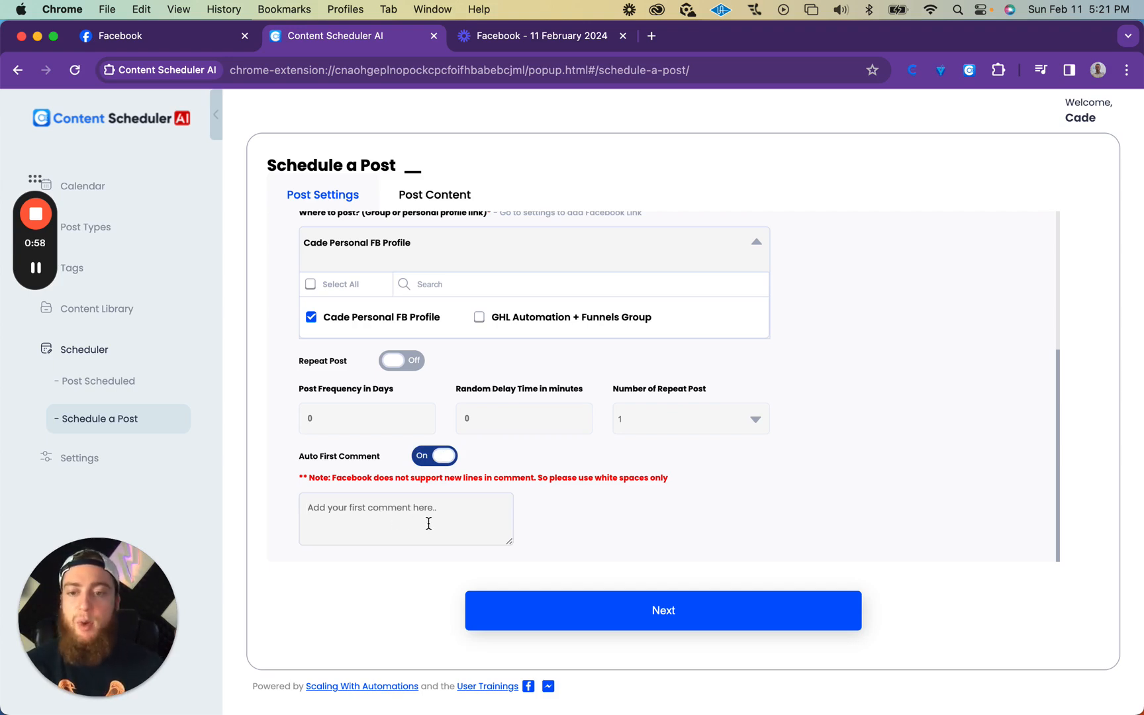
click(438, 461)
Step: Proceed to the post's content settings and try to select AI Generated Content
scroll(735, 491, up, 5)
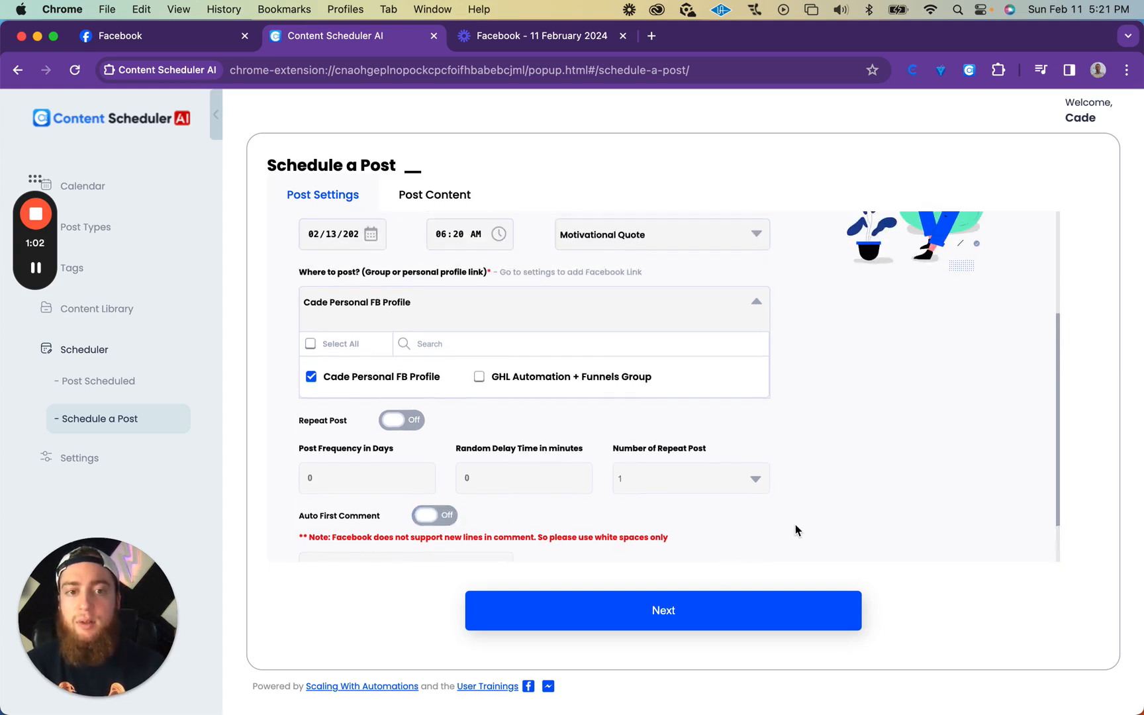
click(697, 608)
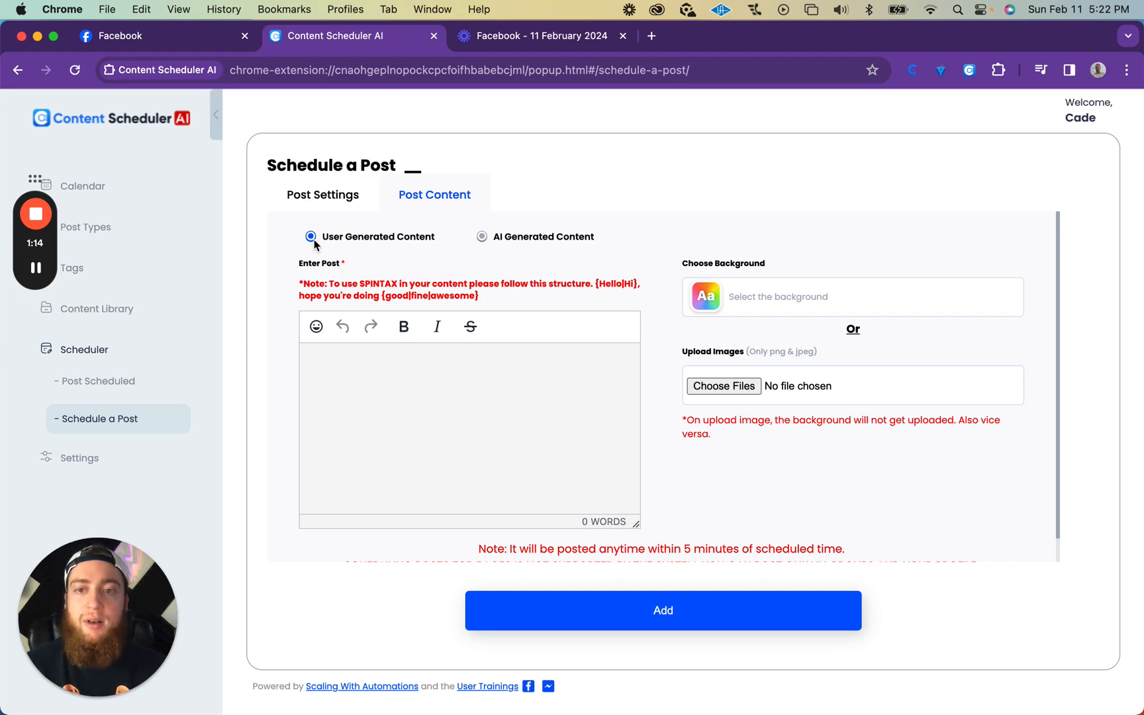
click(482, 236)
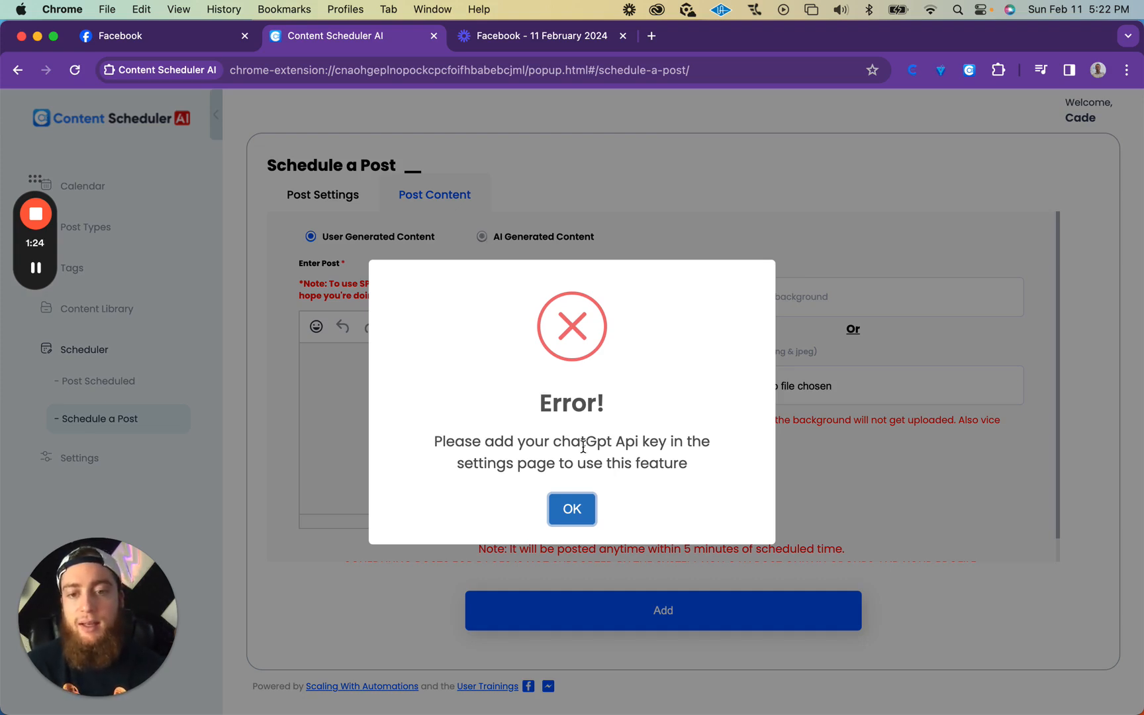
click(572, 509)
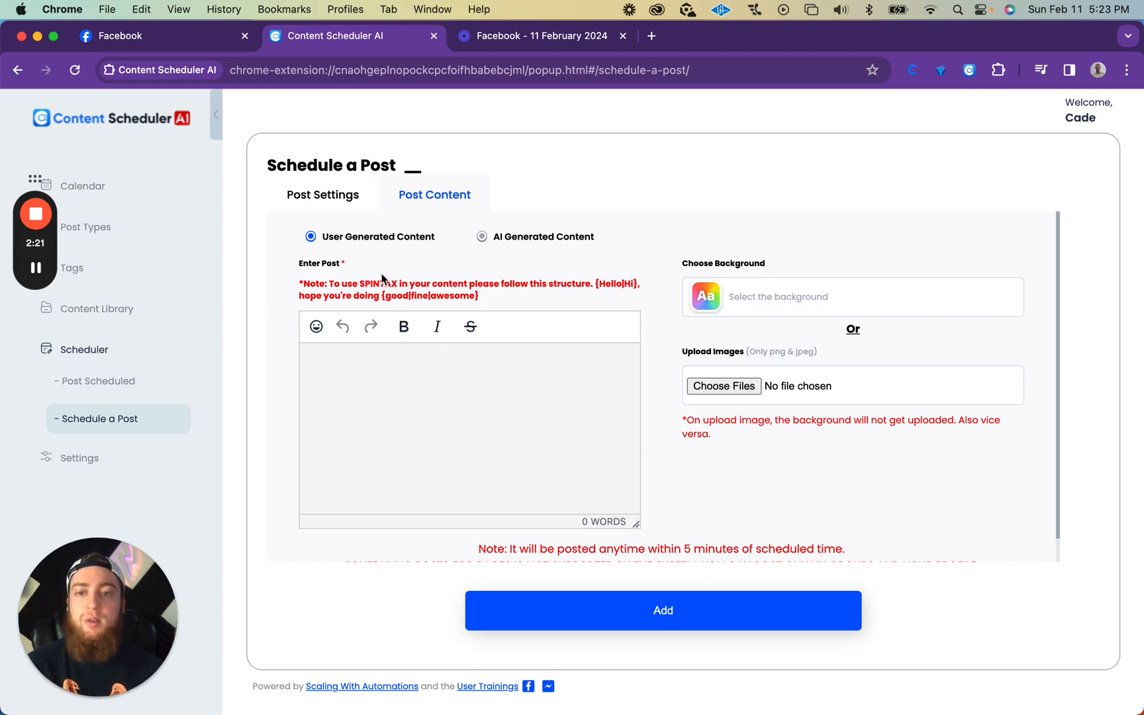
Step: Expand the background choices and enter "This is my post text" as the post's text
click(774, 308)
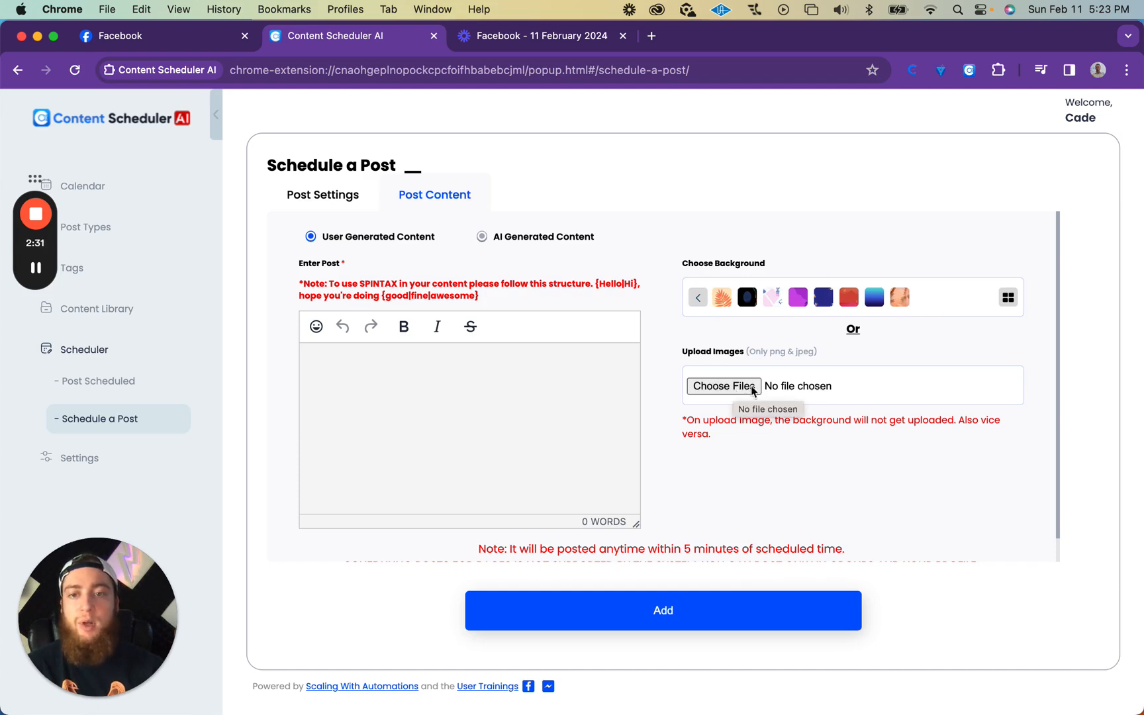
click(402, 378)
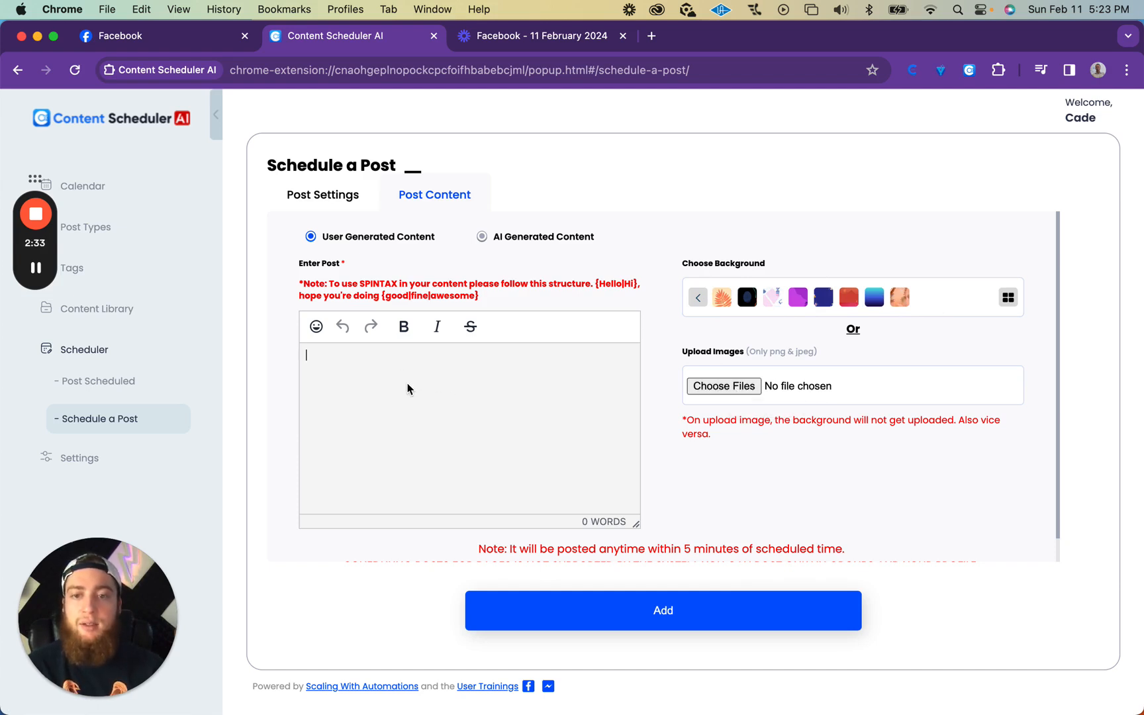
text(This is )
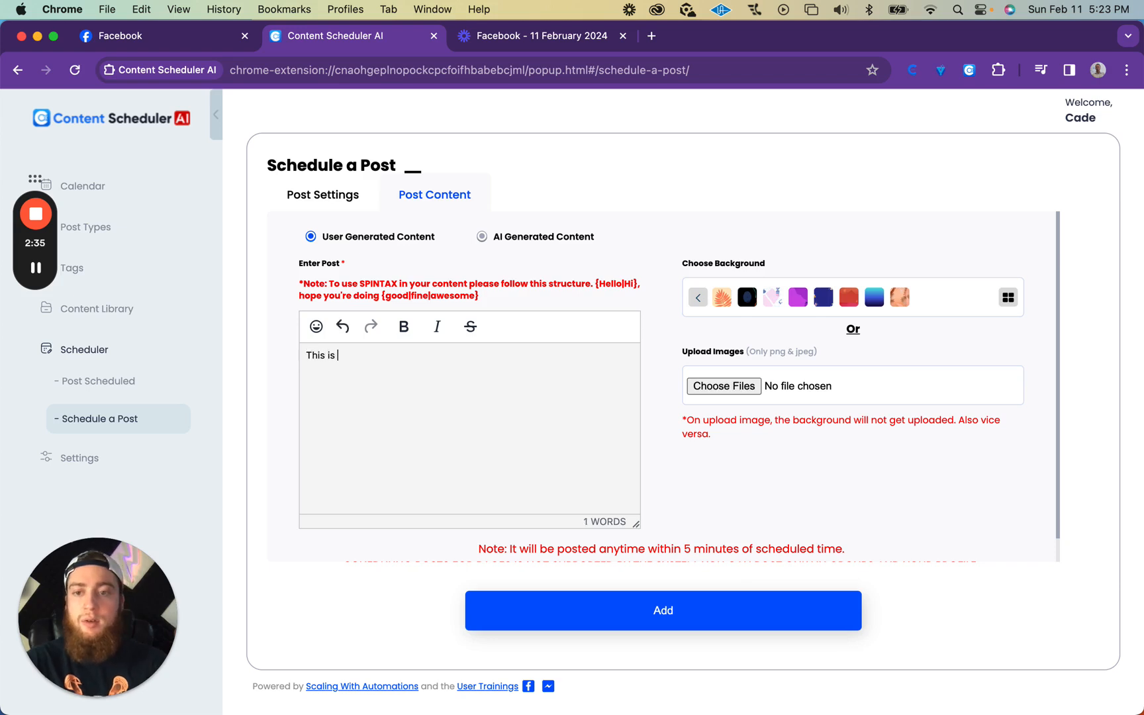
text(my post text)
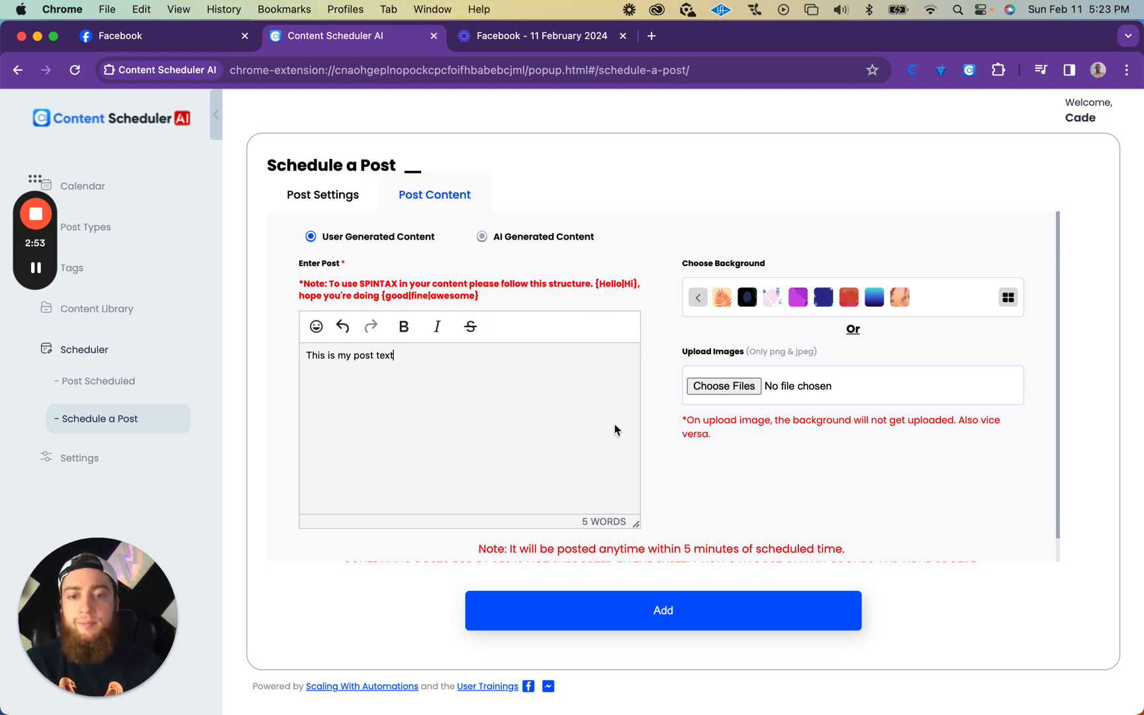
Step: Add the post to the schedule and acknowledge the confirmation to reach the scheduled post list
scroll(667, 441, down, 1)
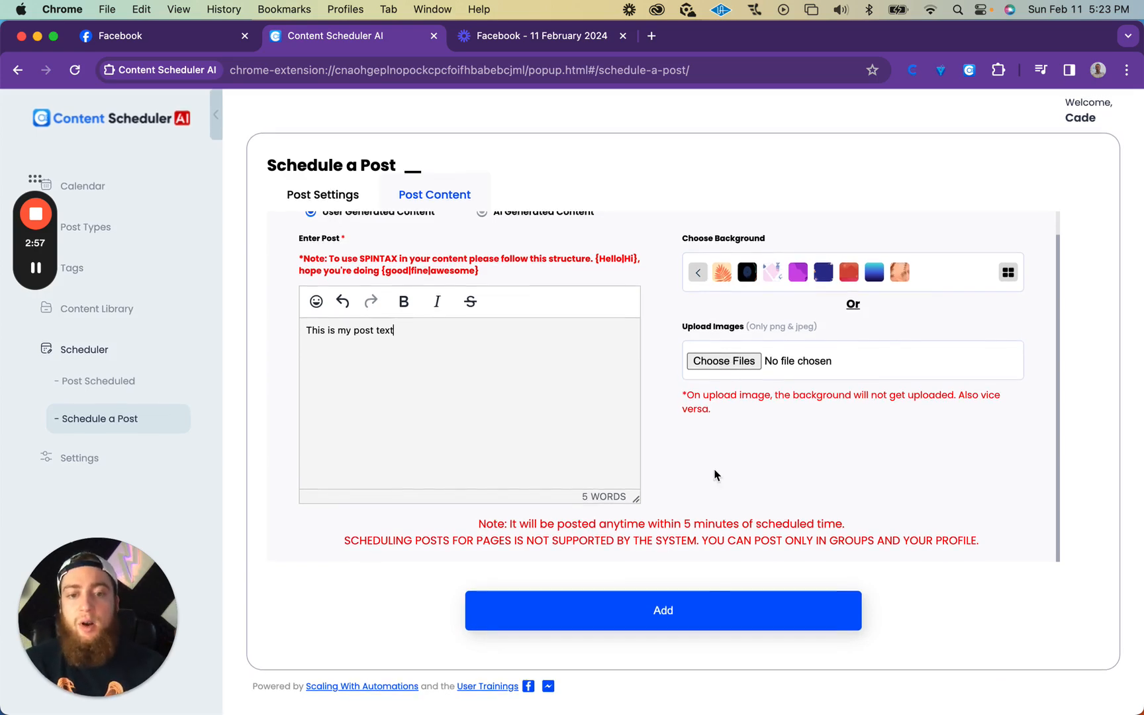
click(664, 616)
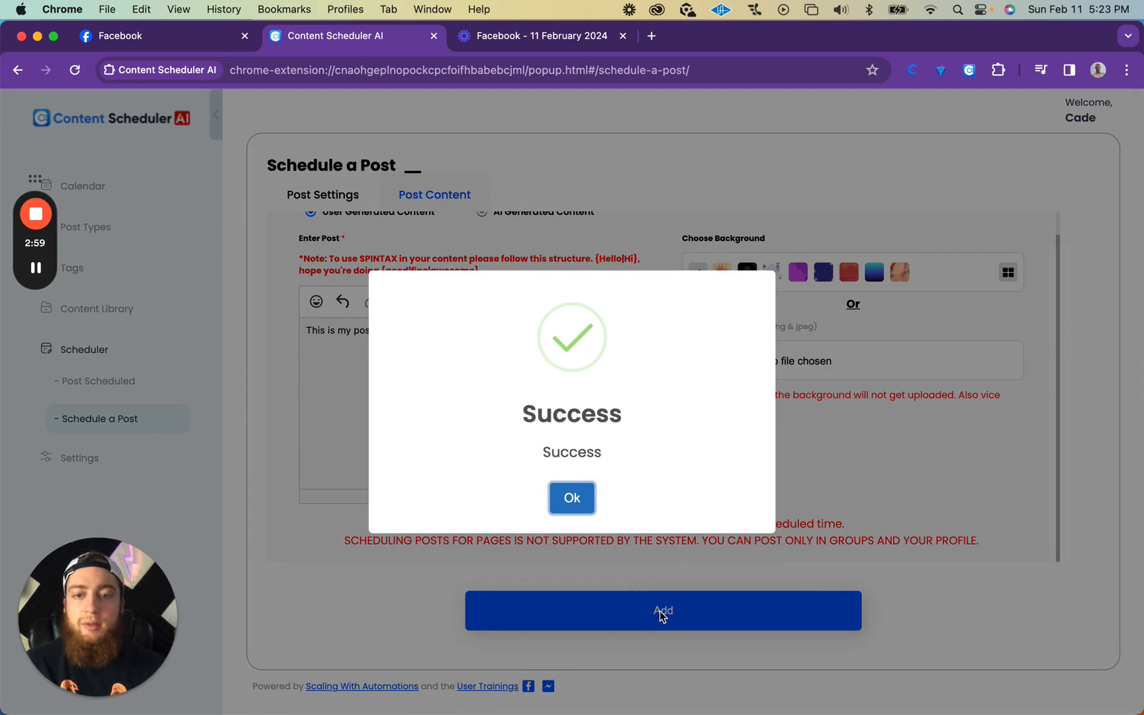
click(576, 506)
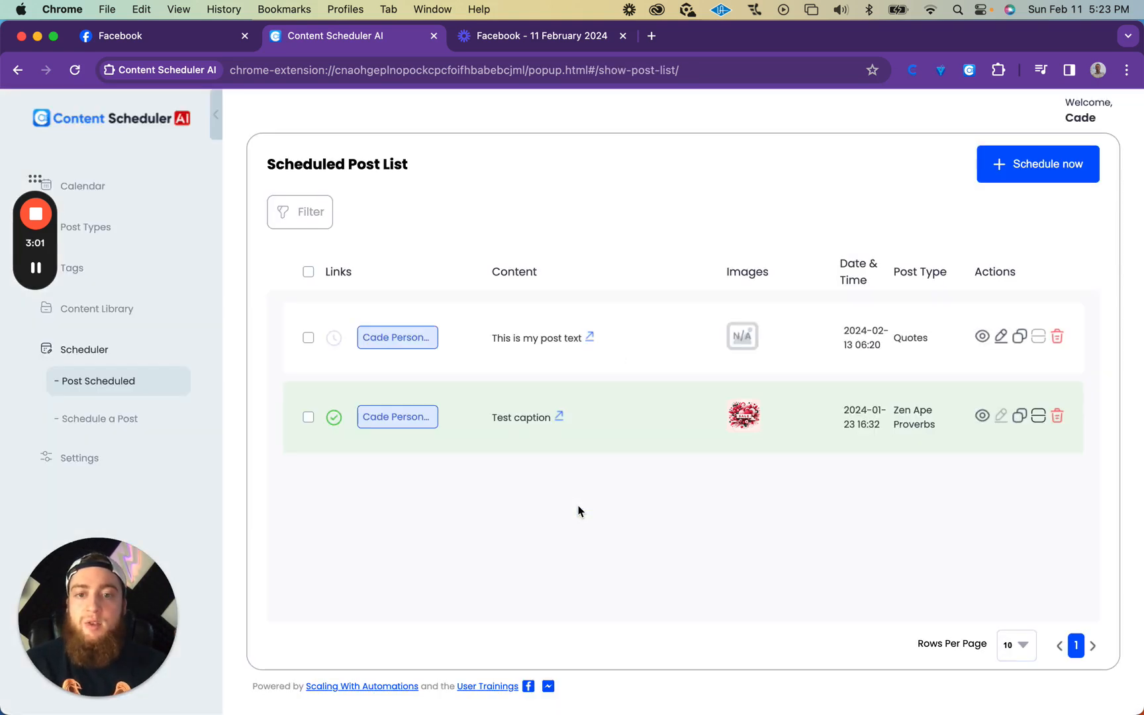